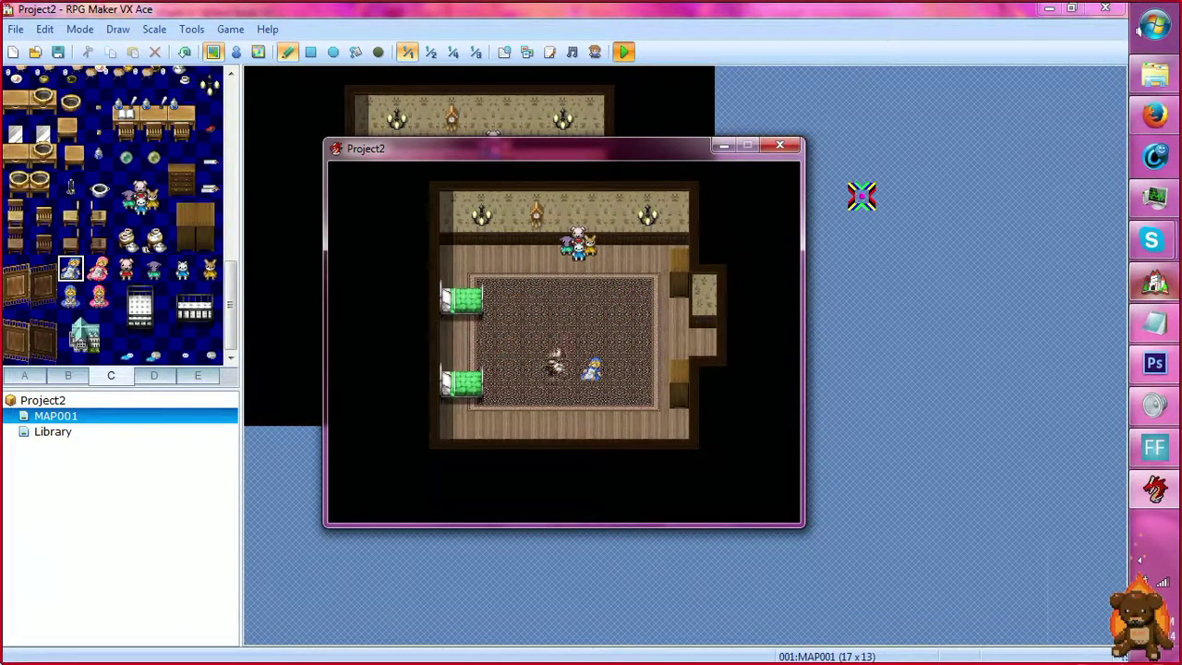
Walk the character around the bedroom in the playtest with the lantern equipped
{"action": "key", "text": "Right"}
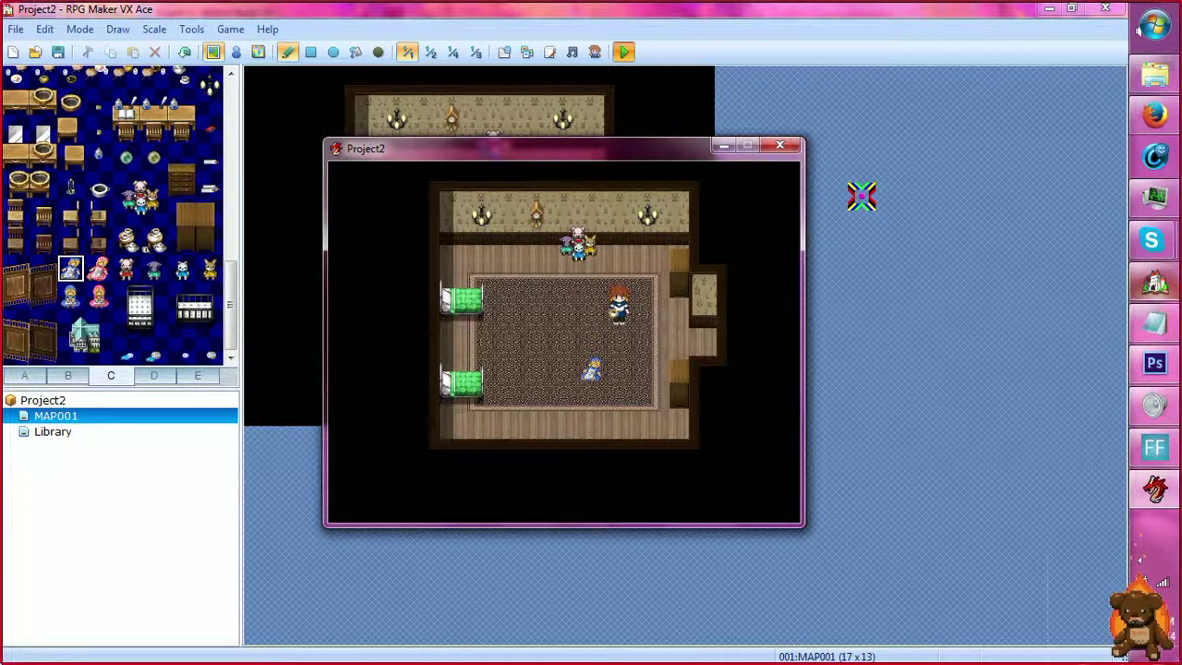
{"action": "key", "text": "Left"}
{"action": "key", "text": "Down"}
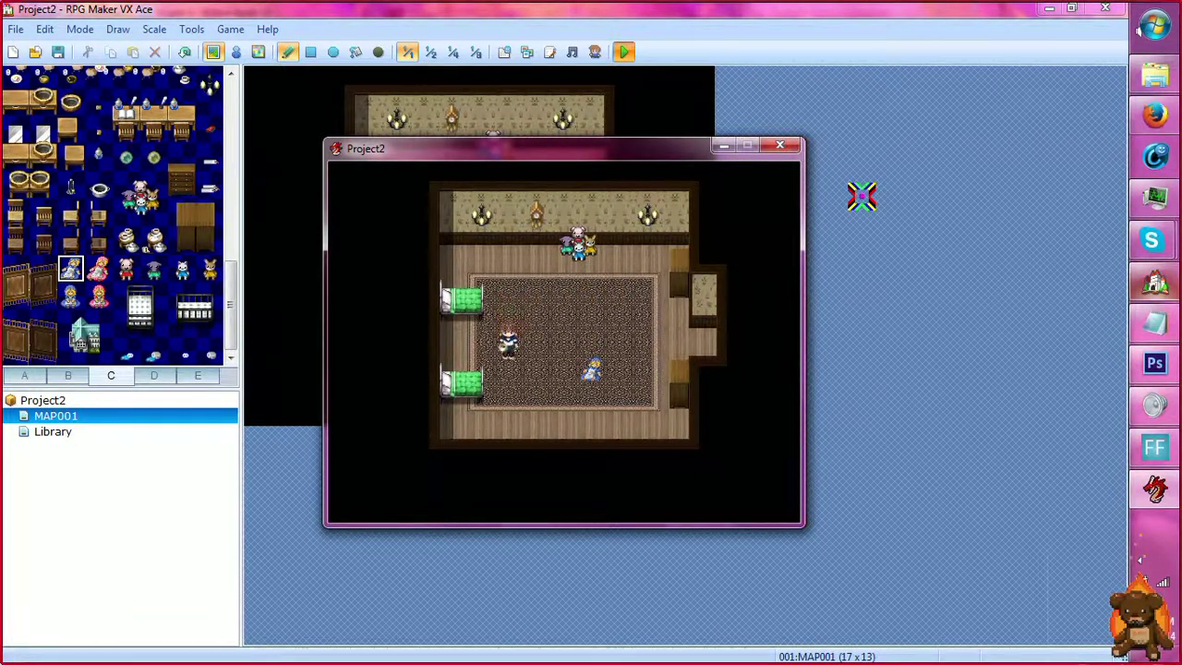
{"action": "key", "text": "Right"}
{"action": "key", "text": "Up"}
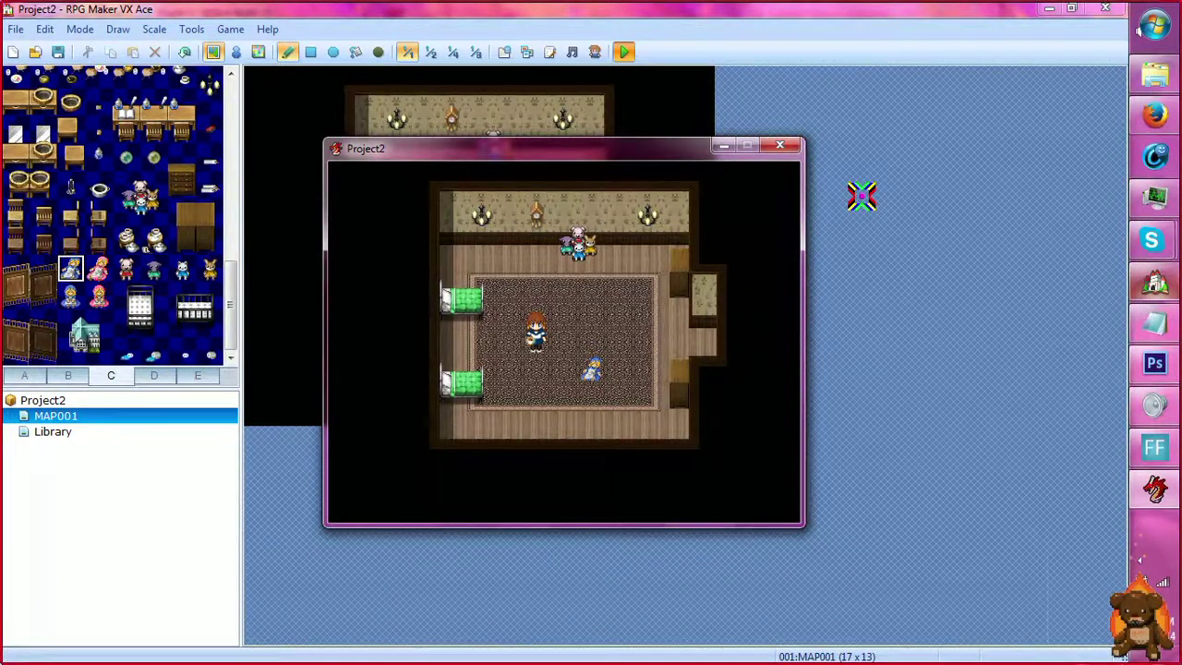
Use the Lantern item in the playtest, choose Yes to put it away, and walk the character around
{"action": "key", "text": "Escape"}
{"action": "key", "text": "Return"}
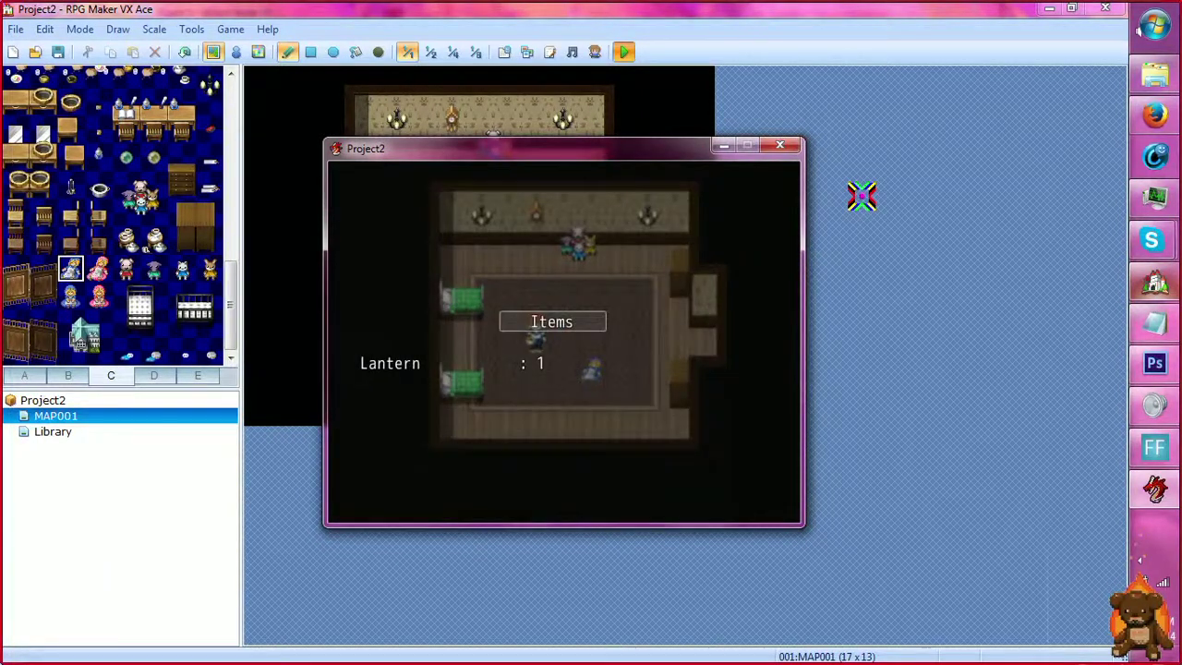
{"action": "key", "text": "Return"}
{"action": "key", "text": "Return"}
{"action": "key", "text": "Down"}
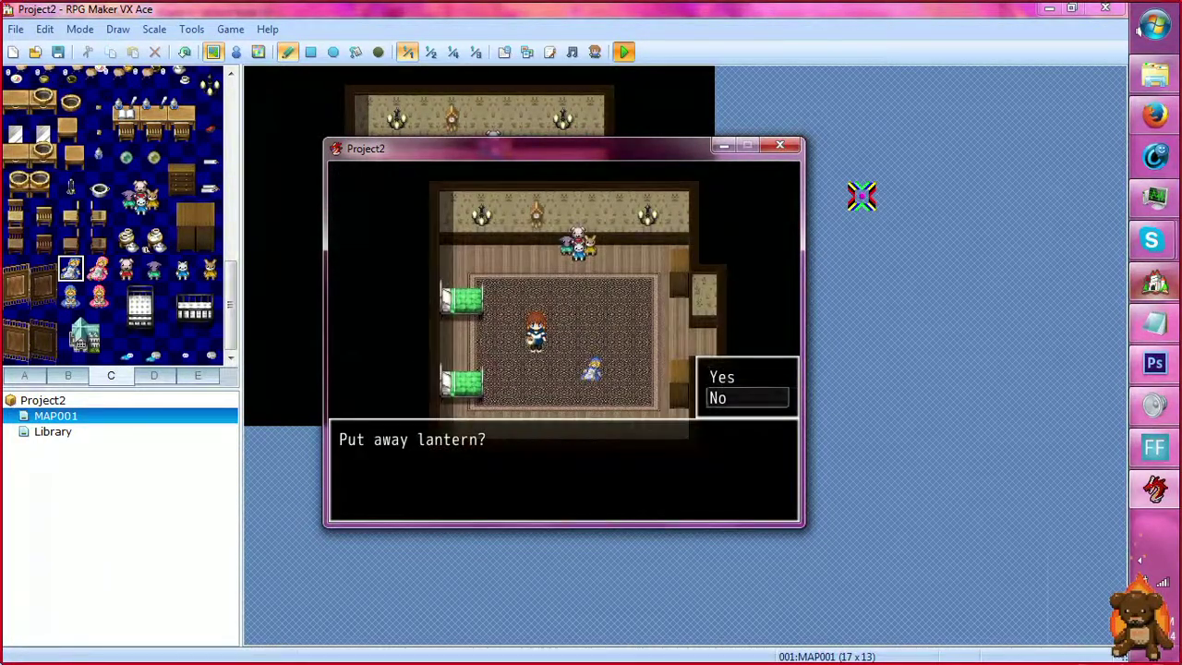
{"action": "key", "text": "Up"}
{"action": "key", "text": "Return"}
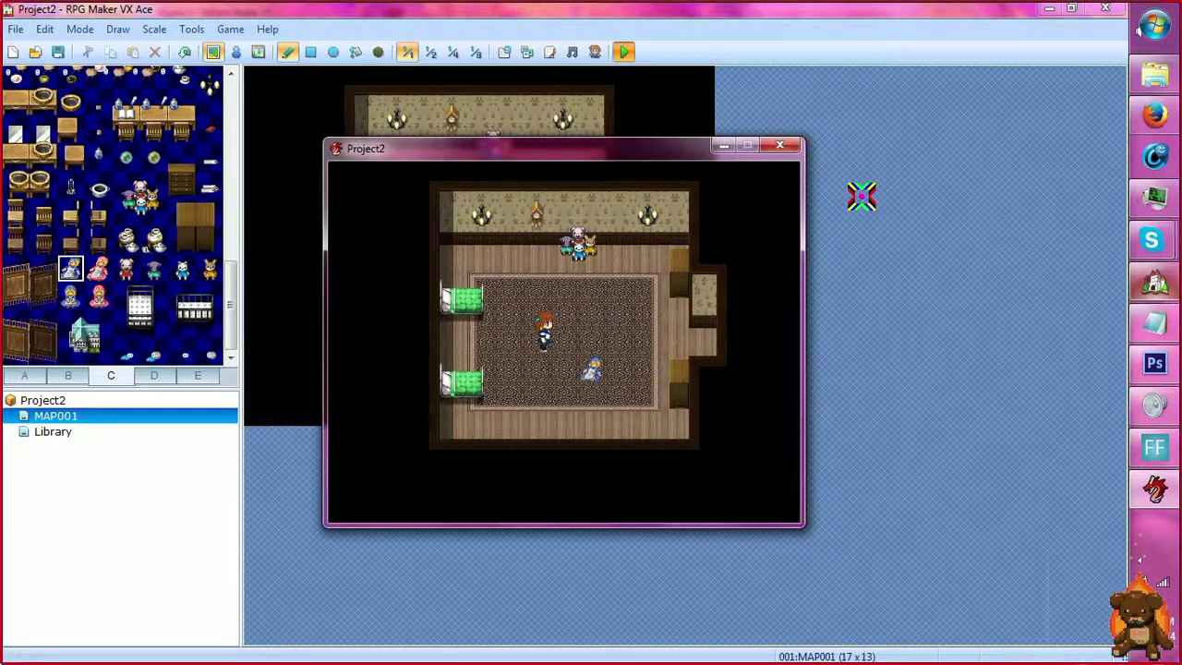
{"action": "key", "text": "Right"}
{"action": "key", "text": "Left"}
{"action": "key", "text": "Up"}
{"action": "key", "text": "Left"}
{"action": "key", "text": "Down"}
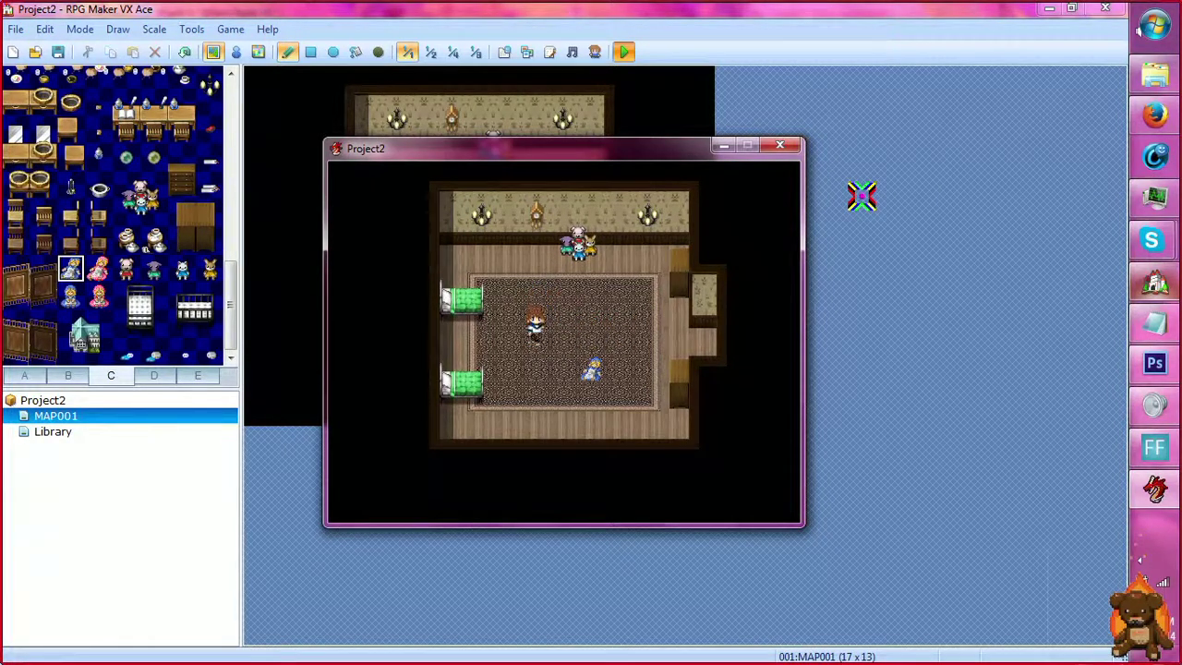
Use the Lantern item again to equip the lantern, and close the playtest
{"action": "key", "text": "Escape"}
{"action": "key", "text": "Return"}
{"action": "key", "text": "Return"}
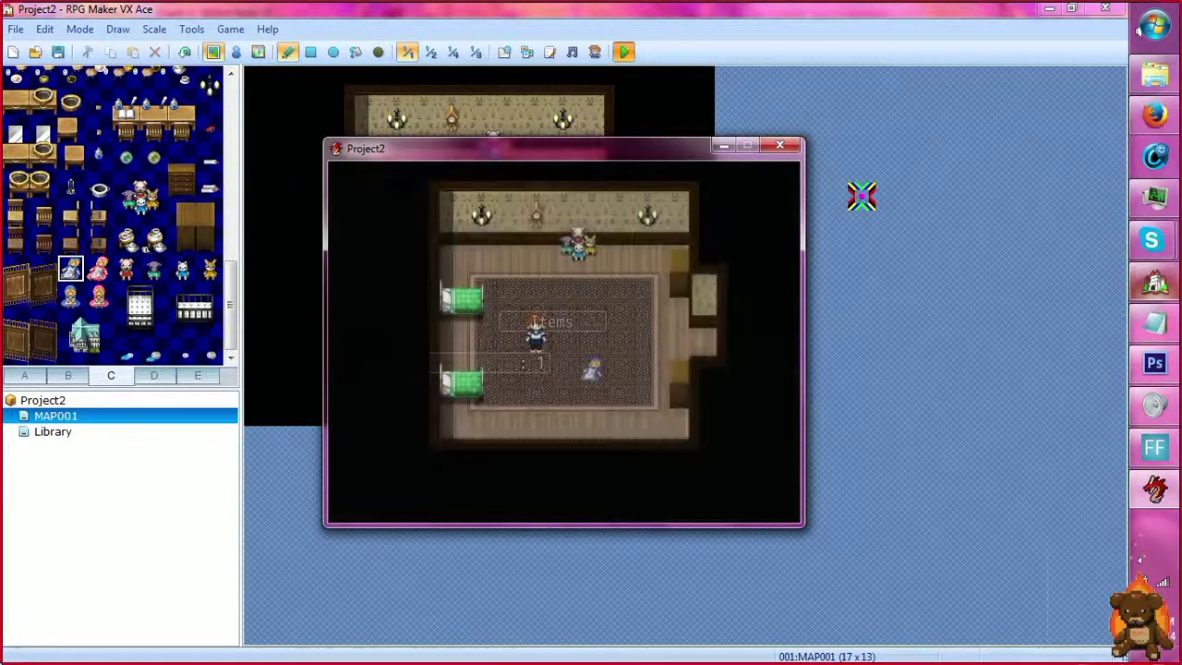
{"action": "key", "text": "Return"}
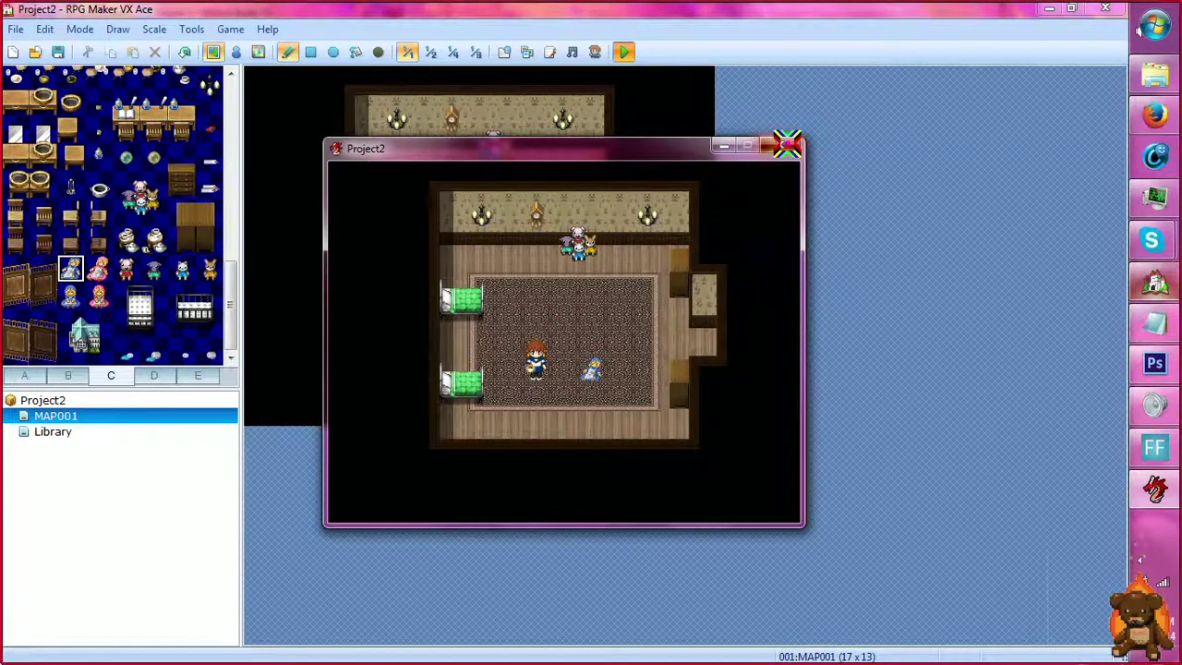
{"action": "left_click", "coordinate": [781, 145]}
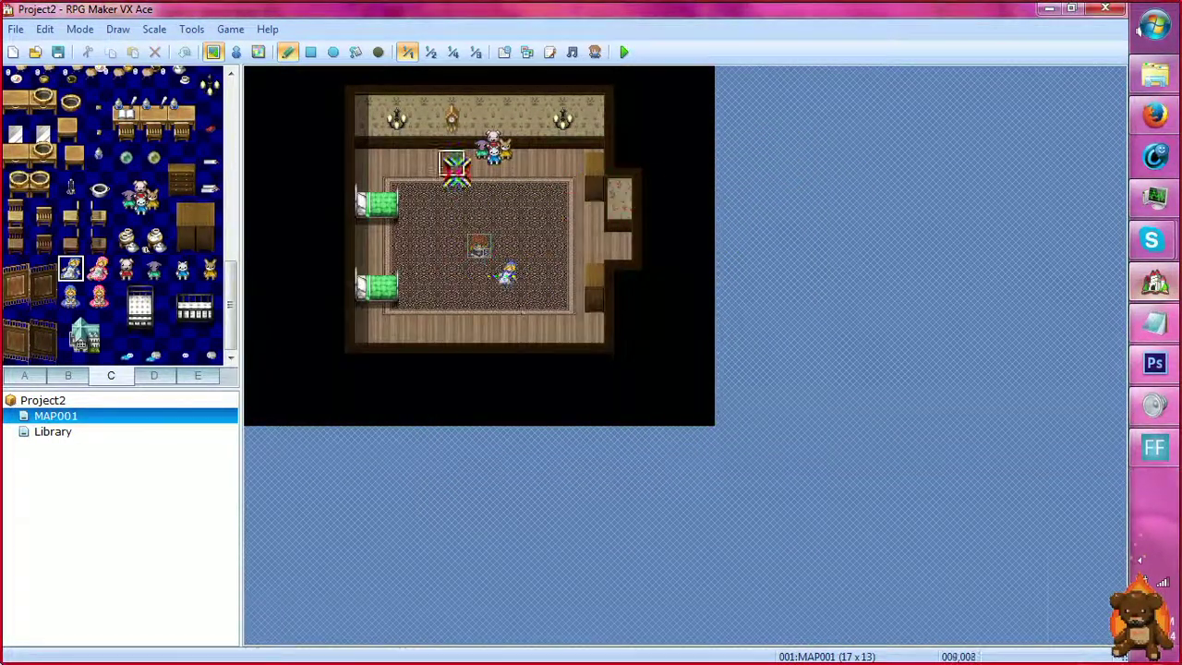
Switch to event editing, open the lantern pickup event EV001 on MAP001, and examine its first page's graphic in the !Other3 set
{"action": "left_click", "coordinate": [237, 53]}
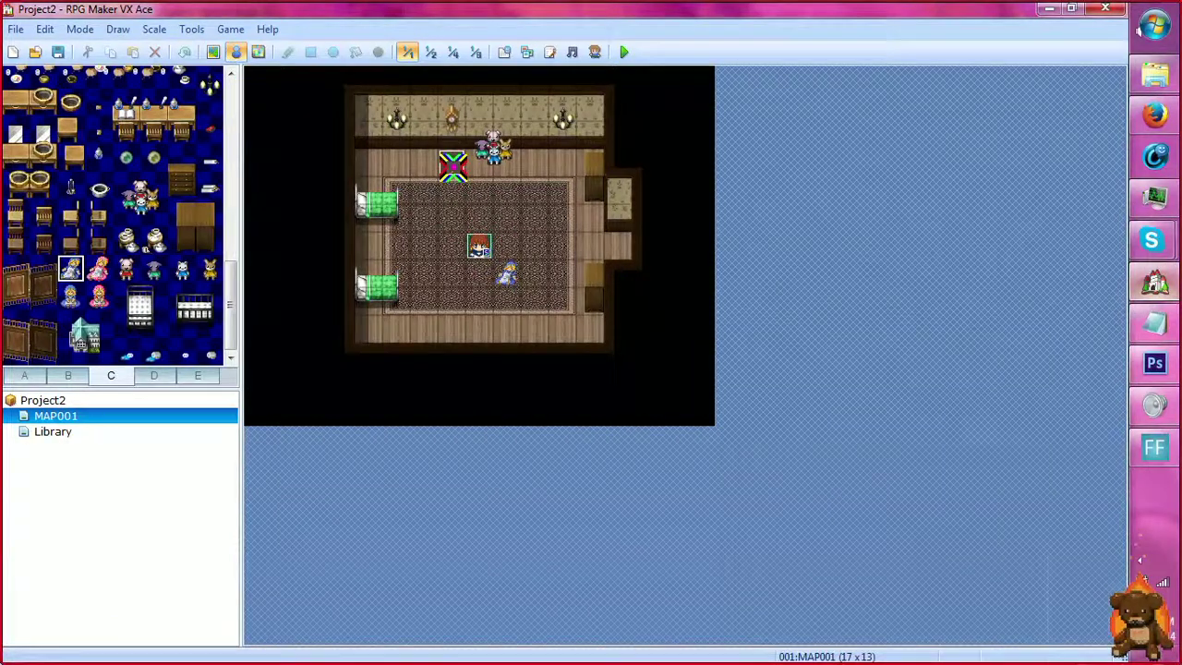
{"action": "double_click", "coordinate": [452, 164]}
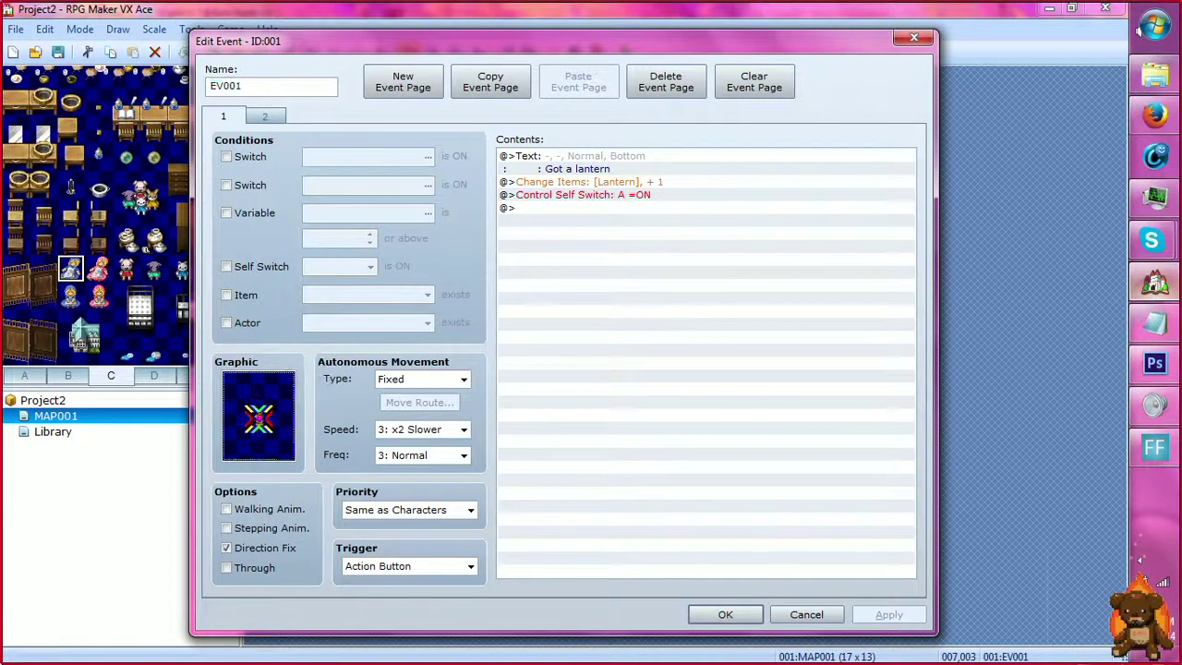
{"action": "double_click", "coordinate": [259, 419]}
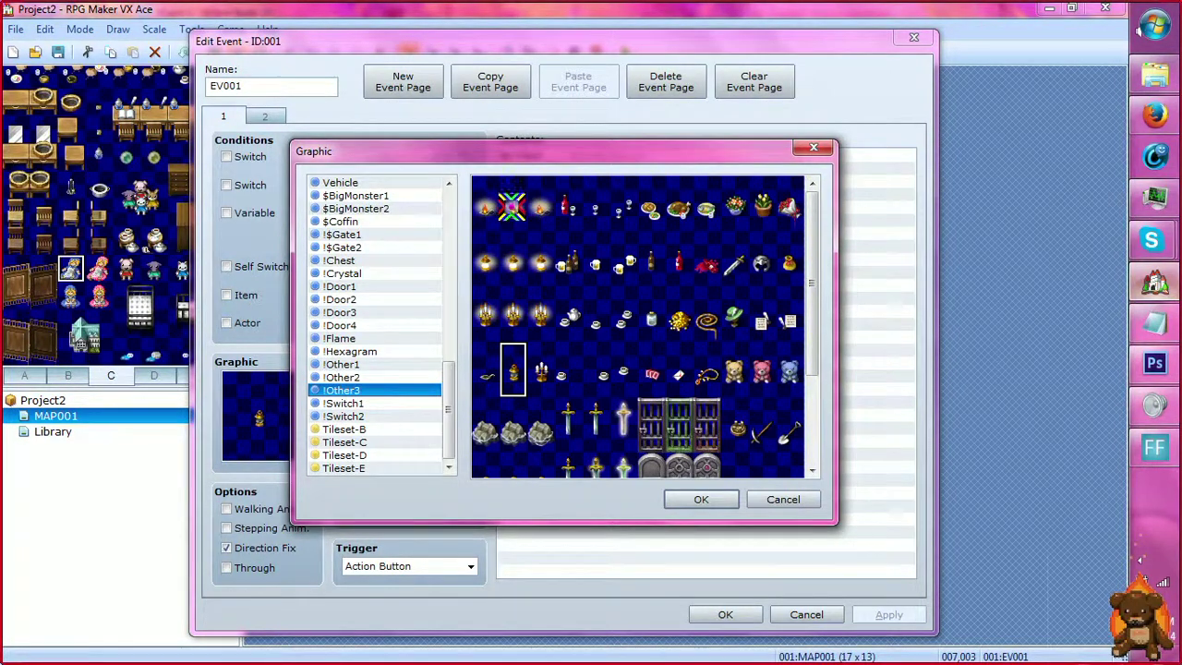
{"action": "left_click", "coordinate": [811, 148]}
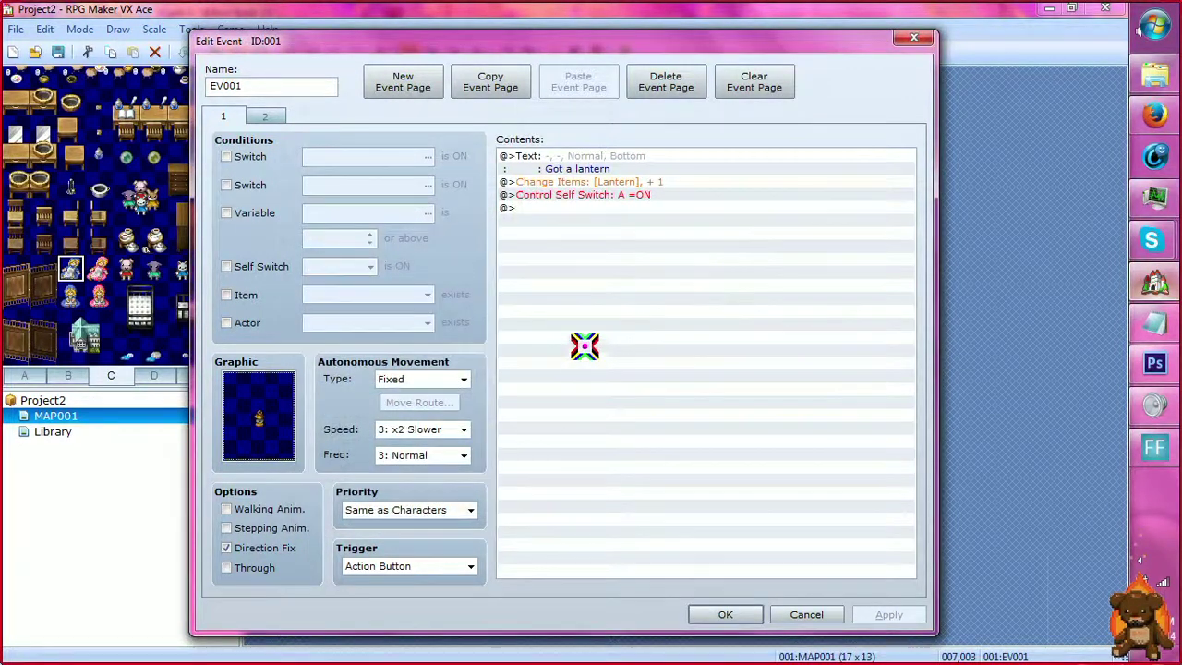
Examine the Change Items command's settings and the second page of EV001, and close the event without changing anything
{"action": "left_click", "coordinate": [632, 181]}
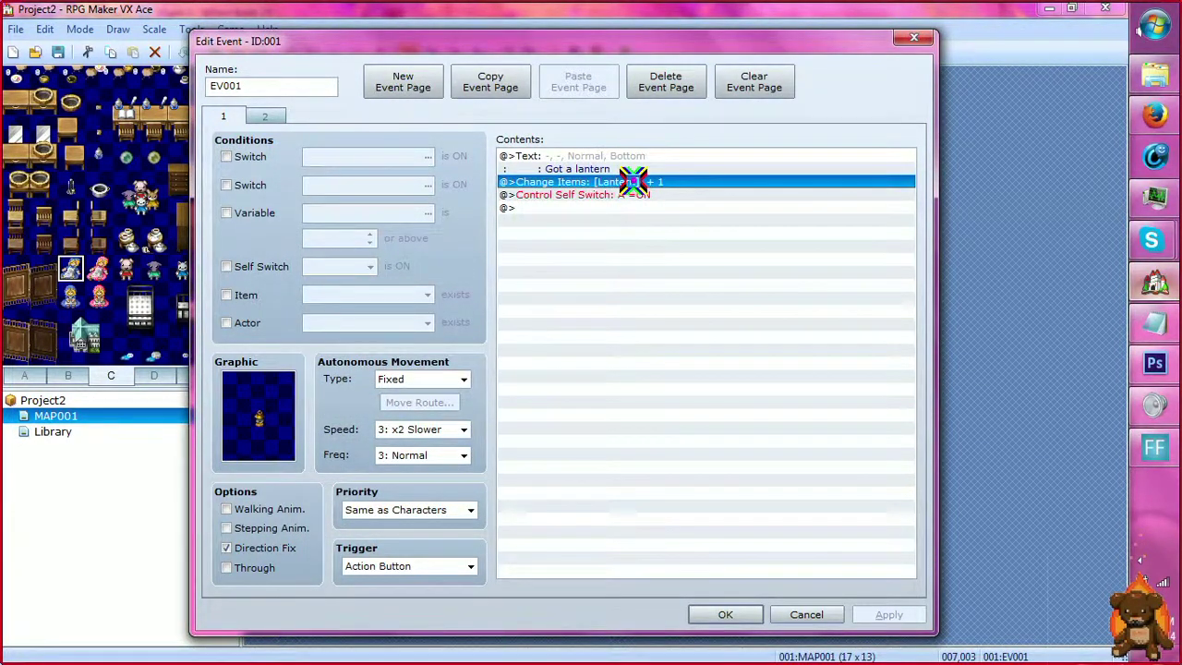
{"action": "right_click", "coordinate": [633, 181]}
{"action": "left_click", "coordinate": [573, 207]}
{"action": "double_click", "coordinate": [573, 208]}
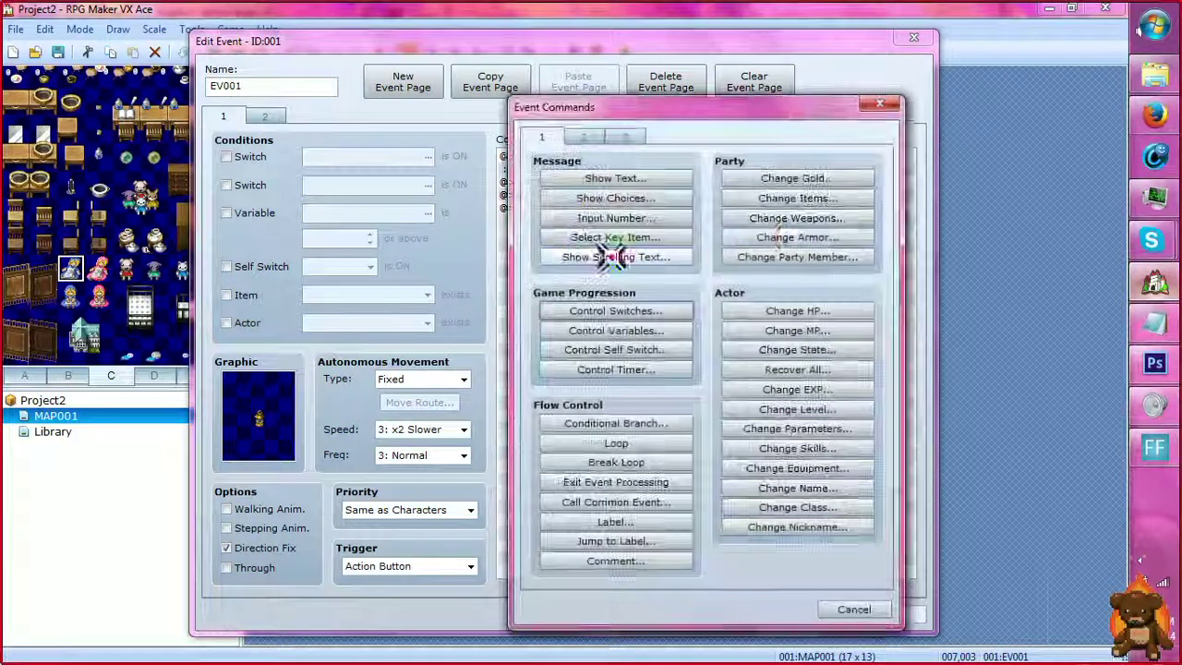
{"action": "left_click", "coordinate": [783, 198]}
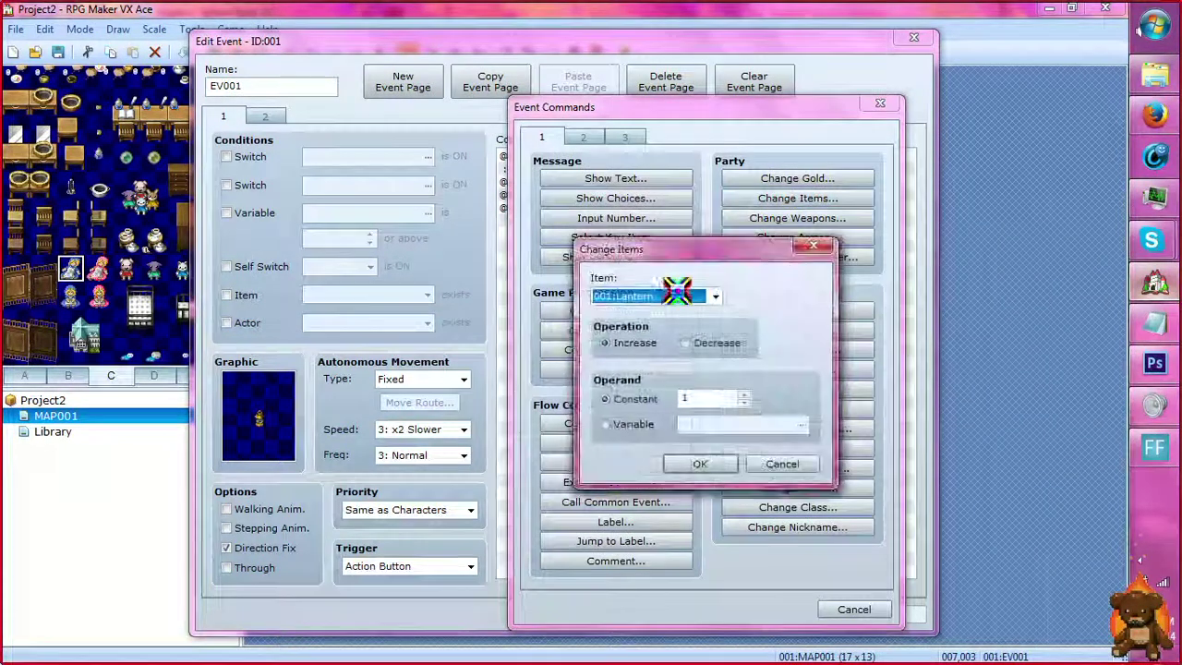
{"action": "left_click", "coordinate": [812, 246]}
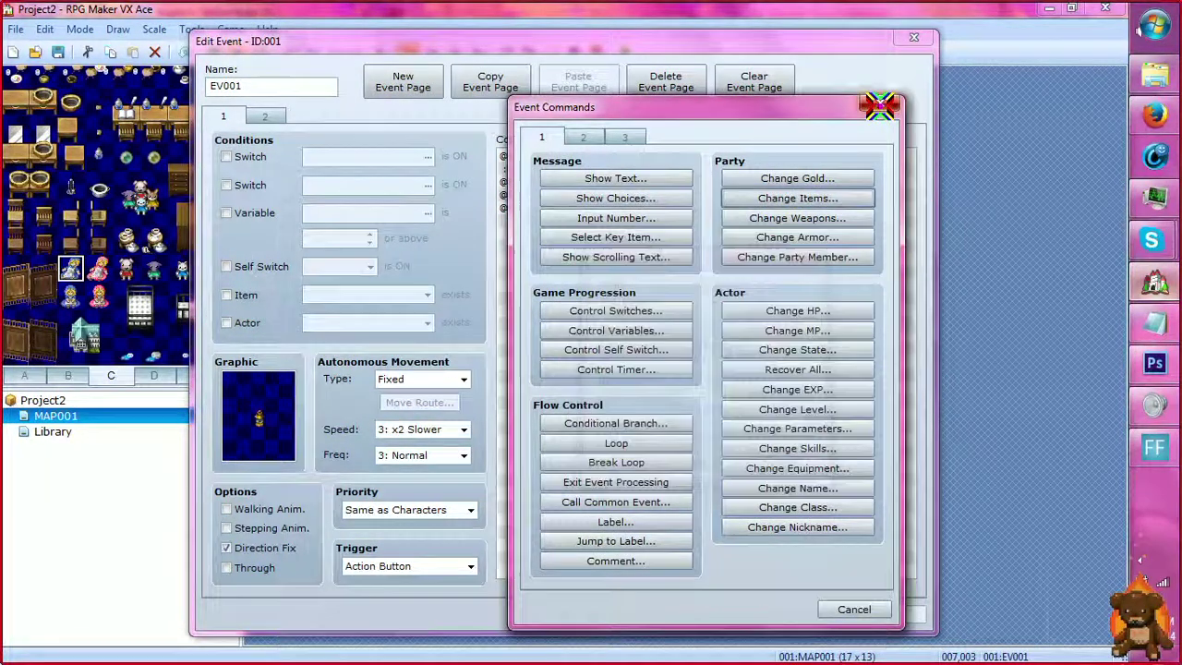
{"action": "left_click", "coordinate": [880, 106]}
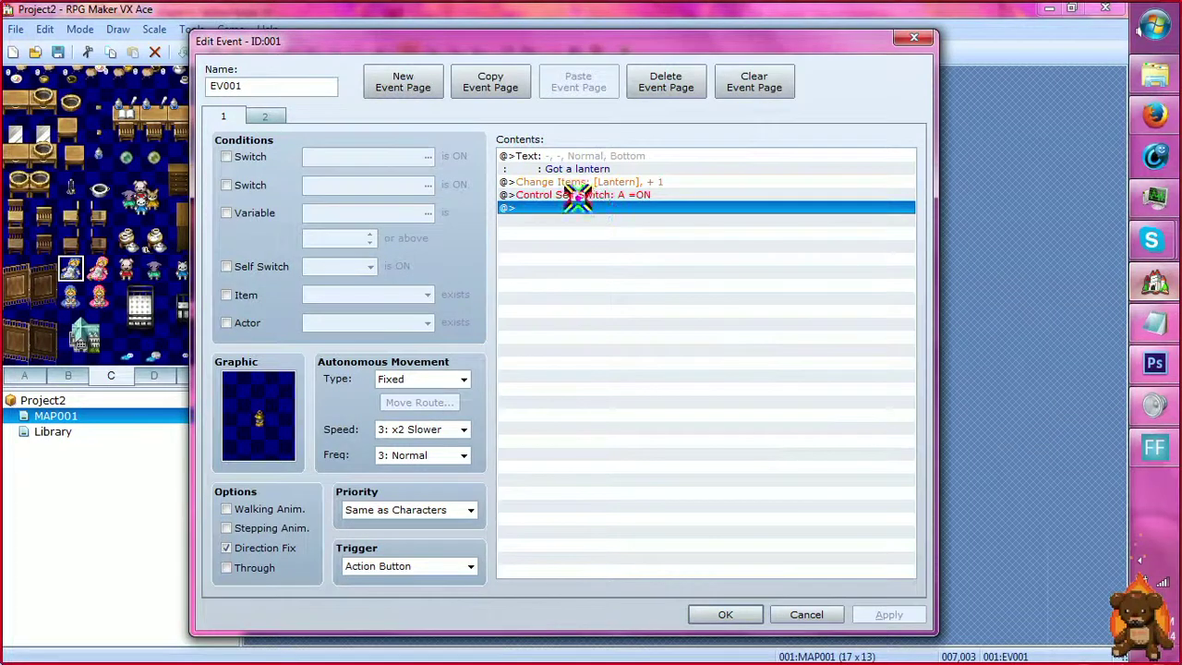
{"action": "left_click", "coordinate": [268, 116]}
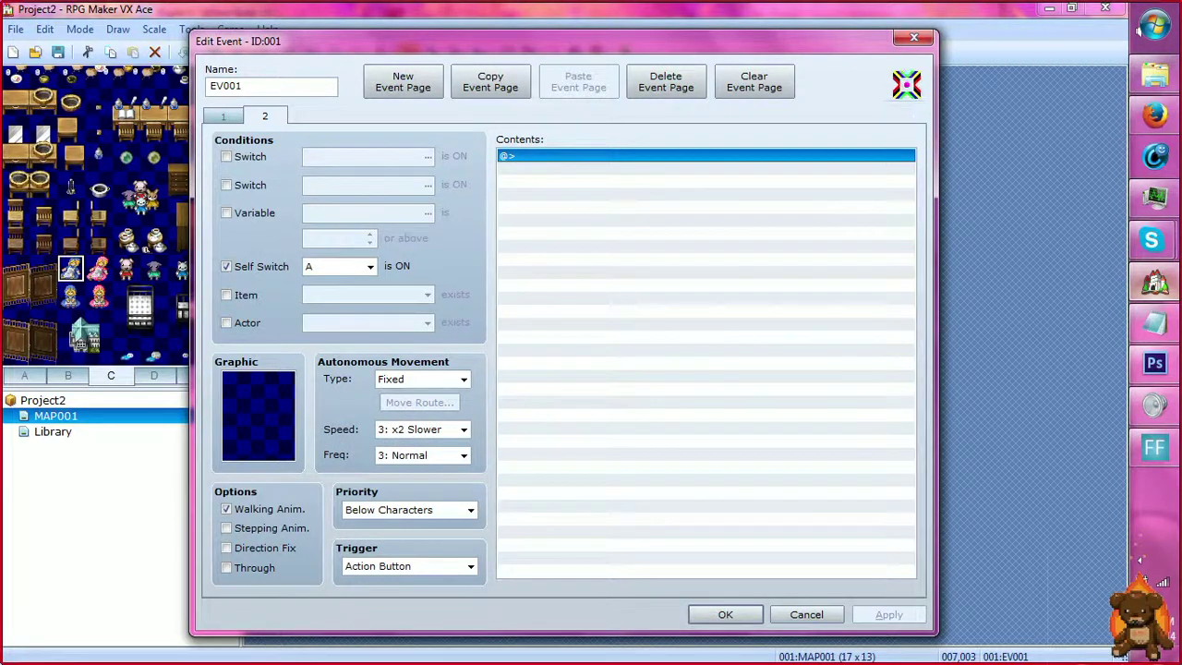
{"action": "left_click", "coordinate": [919, 39]}
Open the database and review the Lantern item's settings and the Lantern common event
{"action": "left_click", "coordinate": [194, 29]}
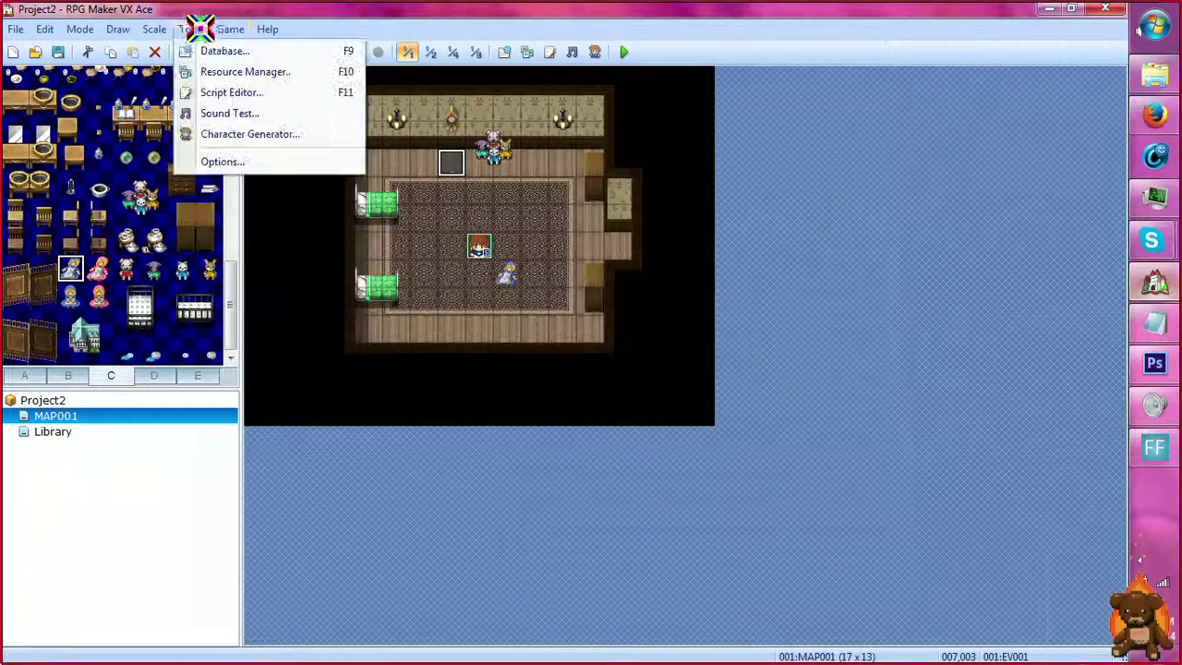
{"action": "left_click", "coordinate": [213, 51]}
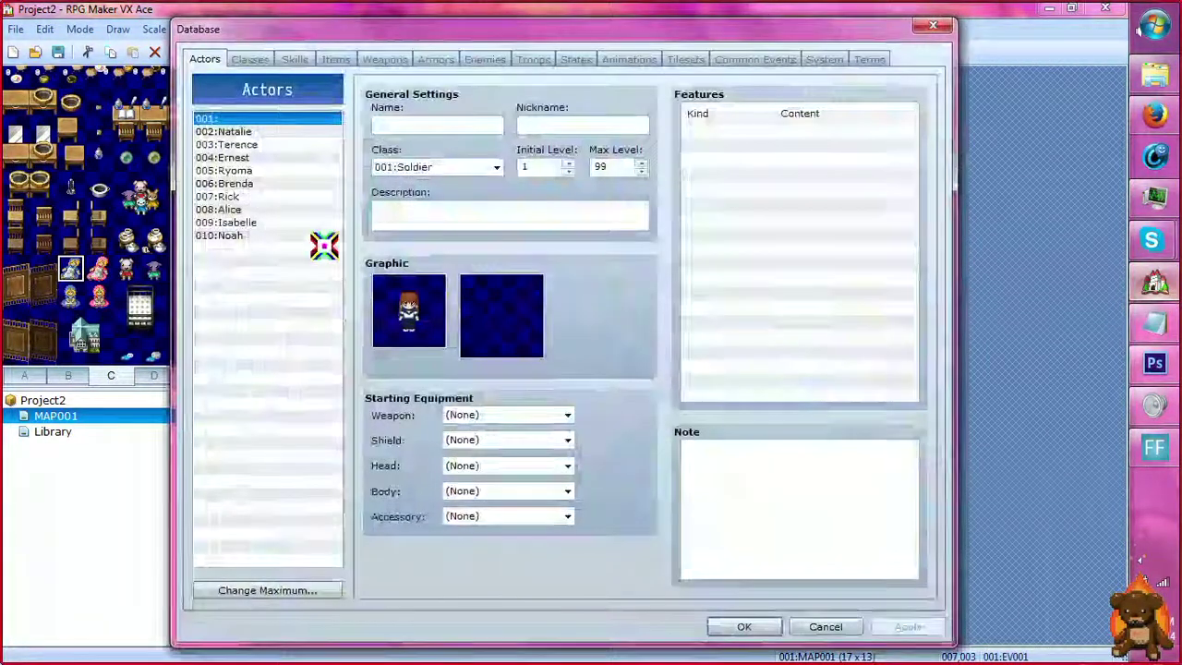
{"action": "left_click", "coordinate": [335, 59]}
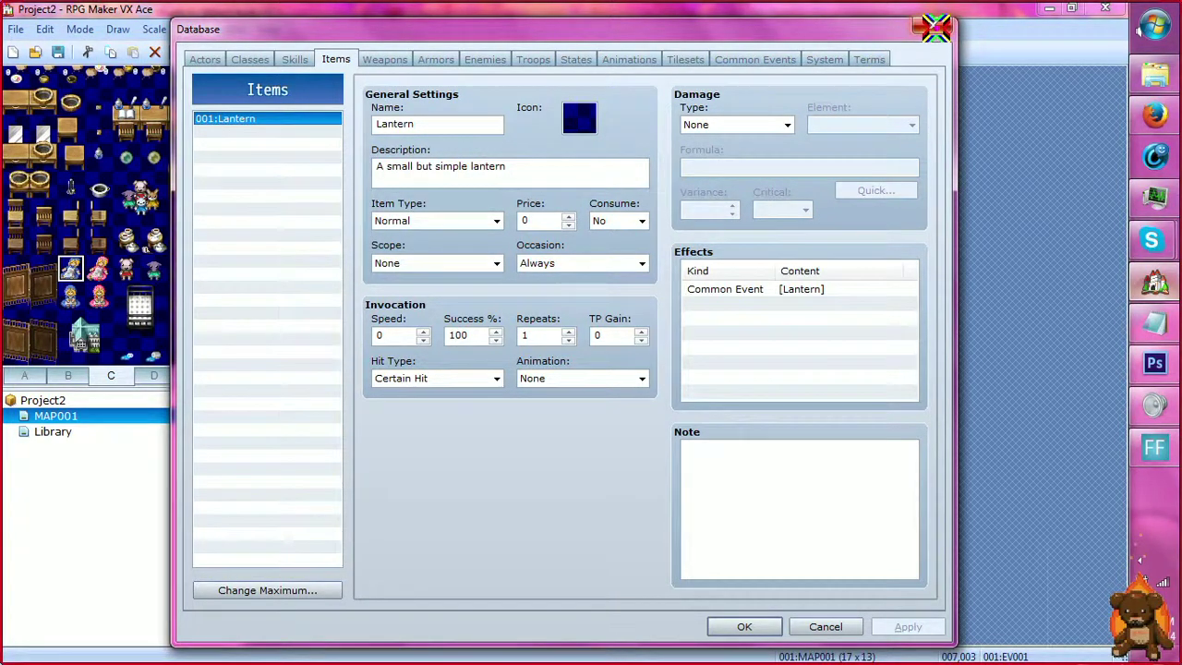
{"action": "left_click", "coordinate": [759, 58]}
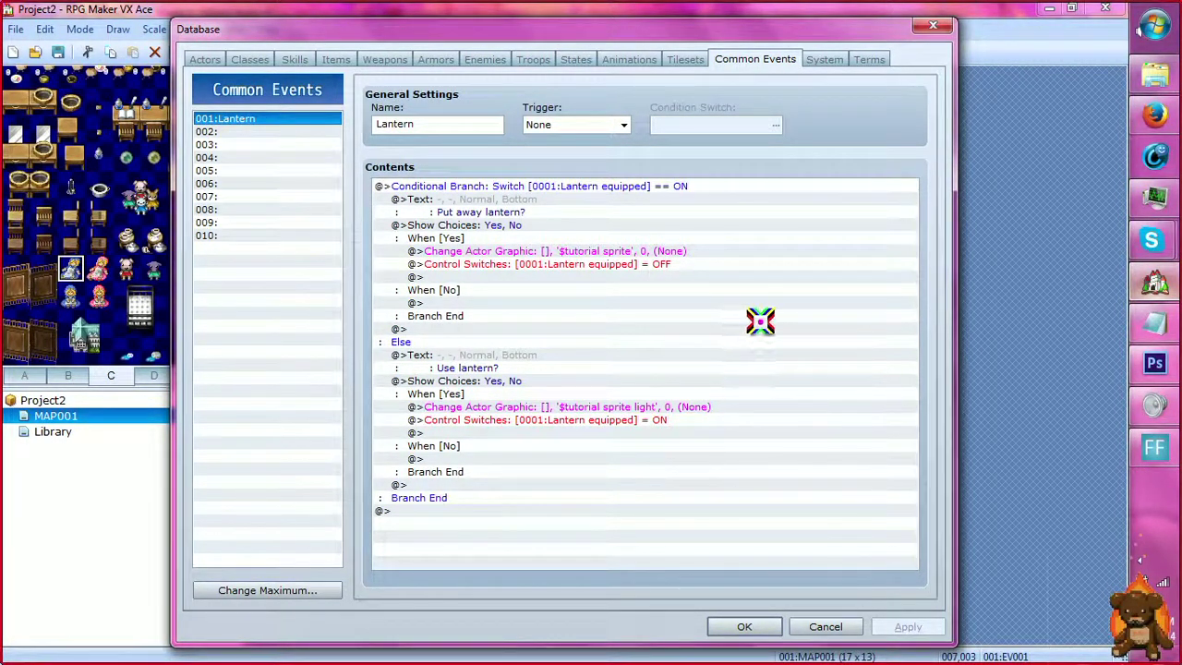
{"action": "mouse_move", "coordinate": [597, 127]}
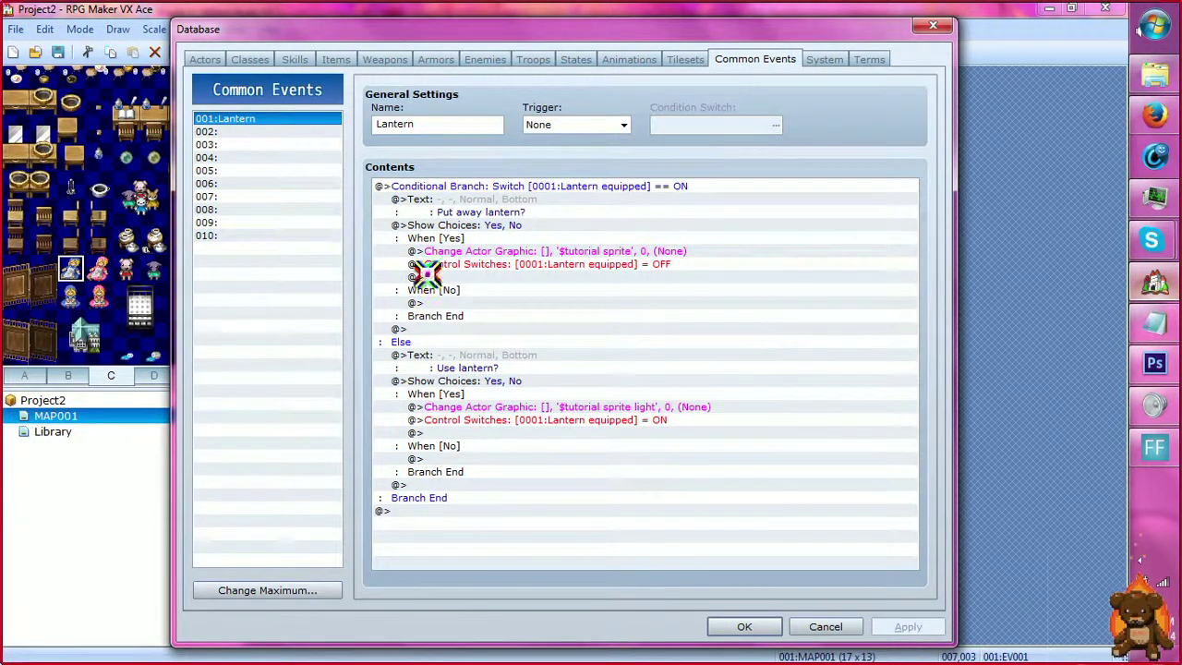
Examine the Lantern common event's Conditional Branch and the list of available event commands without adding any
{"action": "left_click", "coordinate": [591, 185]}
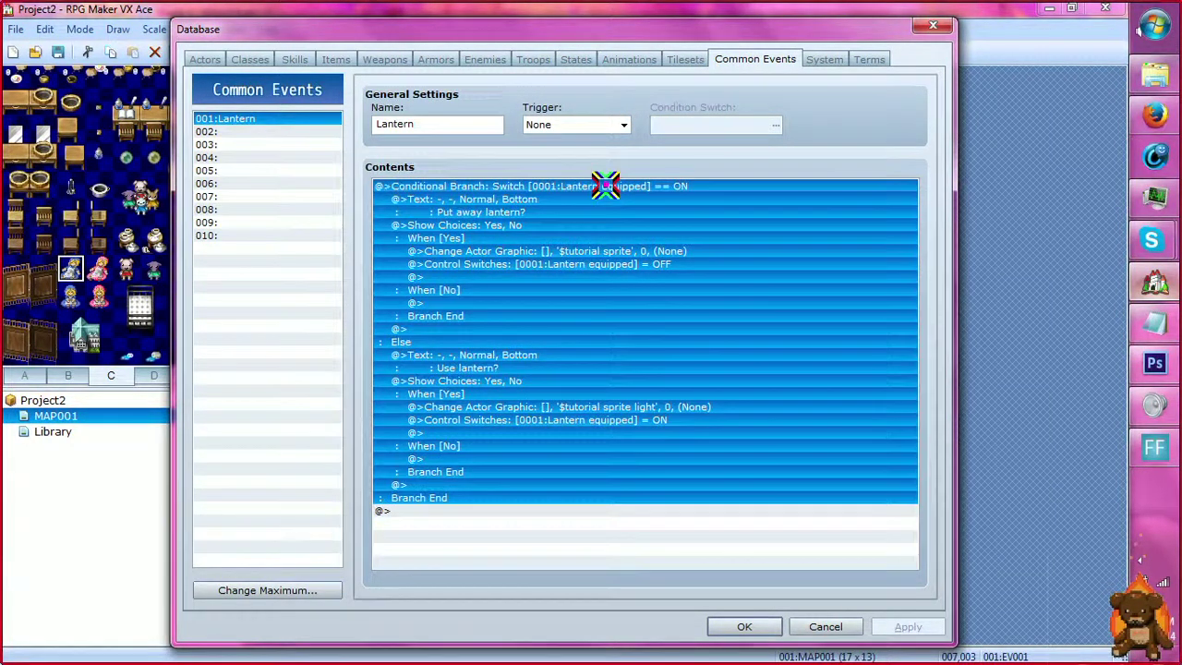
{"action": "right_click", "coordinate": [600, 186]}
{"action": "left_click", "coordinate": [499, 512]}
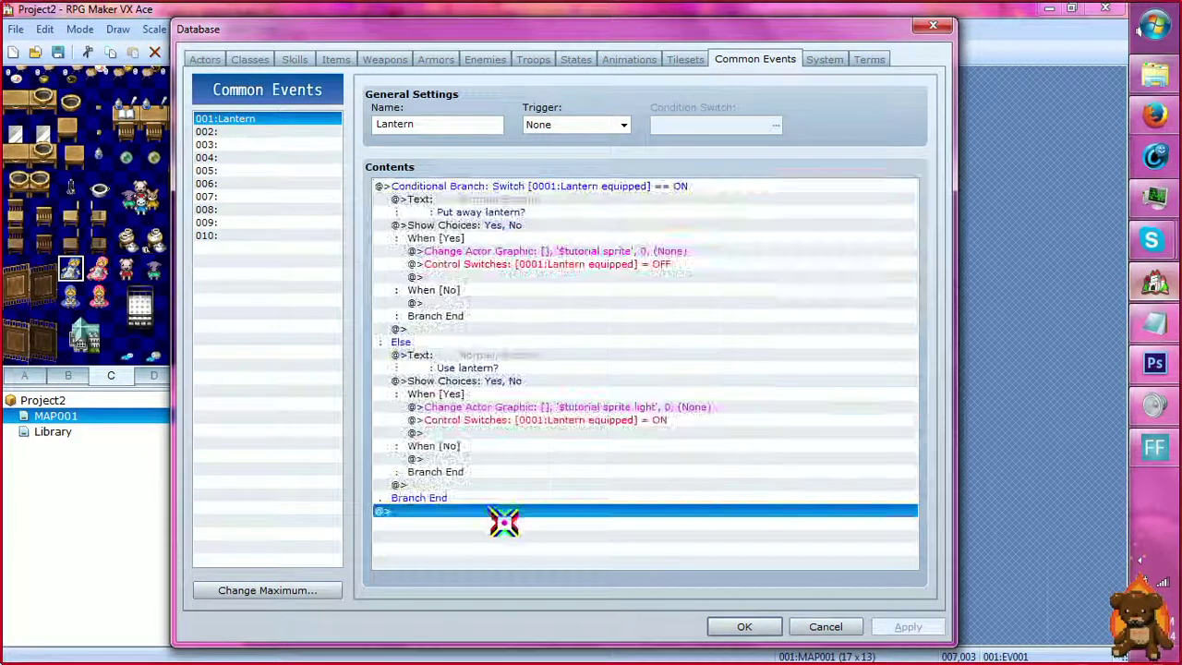
{"action": "double_click", "coordinate": [498, 512]}
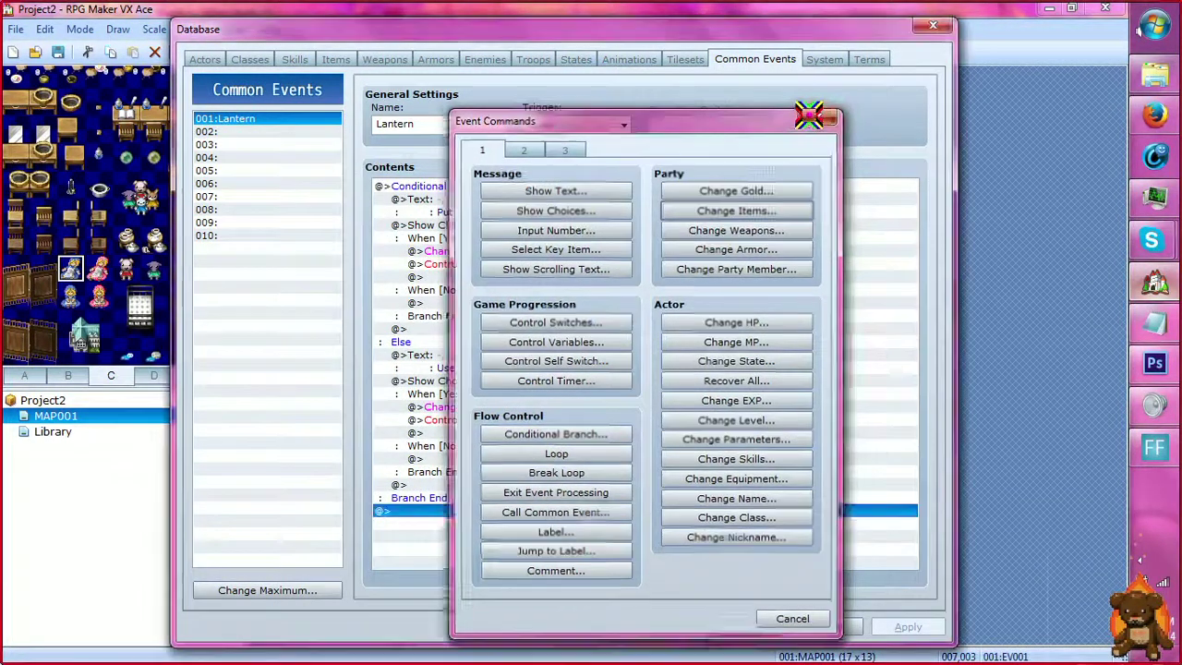
{"action": "left_click", "coordinate": [822, 113]}
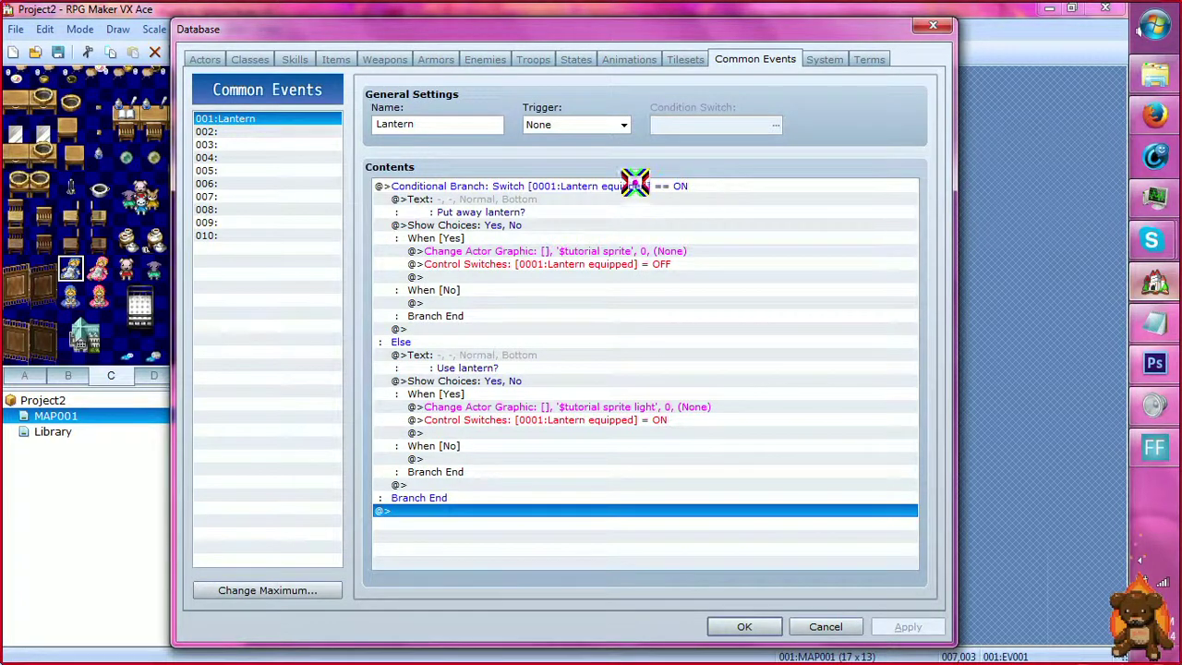
{"action": "left_click", "coordinate": [560, 185]}
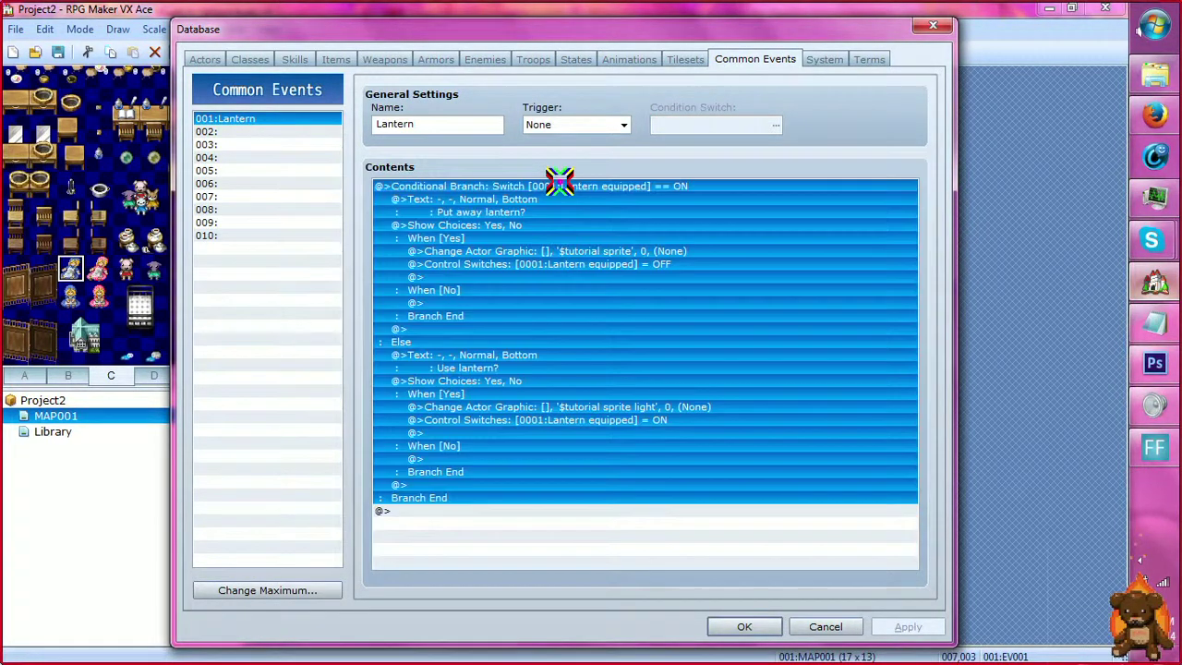
{"action": "left_click", "coordinate": [563, 550]}
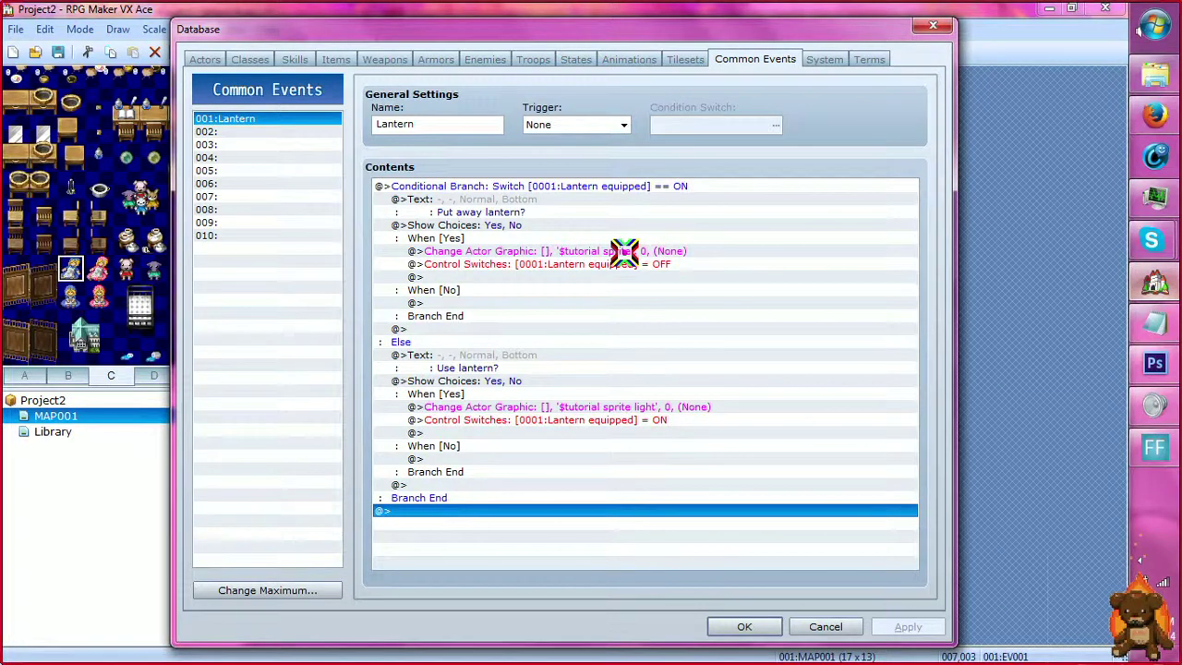
Examine the Change Actor Graphic command and the Control Switches settings under the "Put away lantern?" Yes choice, leaving them as they are
{"action": "left_click", "coordinate": [563, 252]}
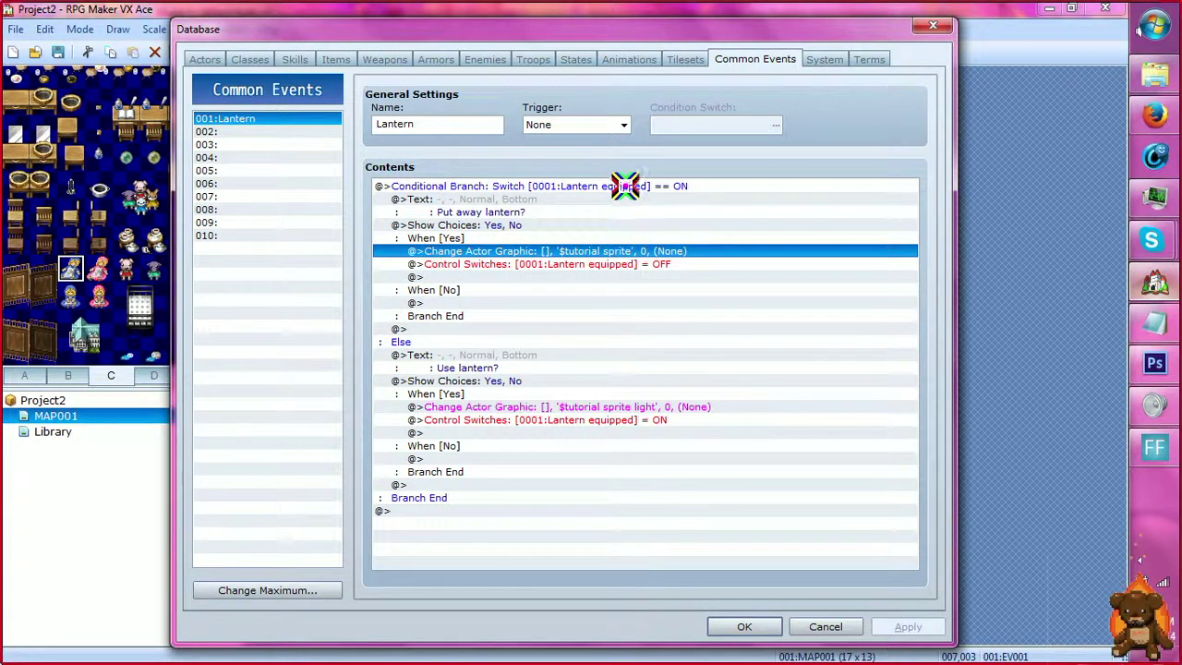
{"action": "right_click", "coordinate": [625, 264]}
{"action": "left_click", "coordinate": [652, 294]}
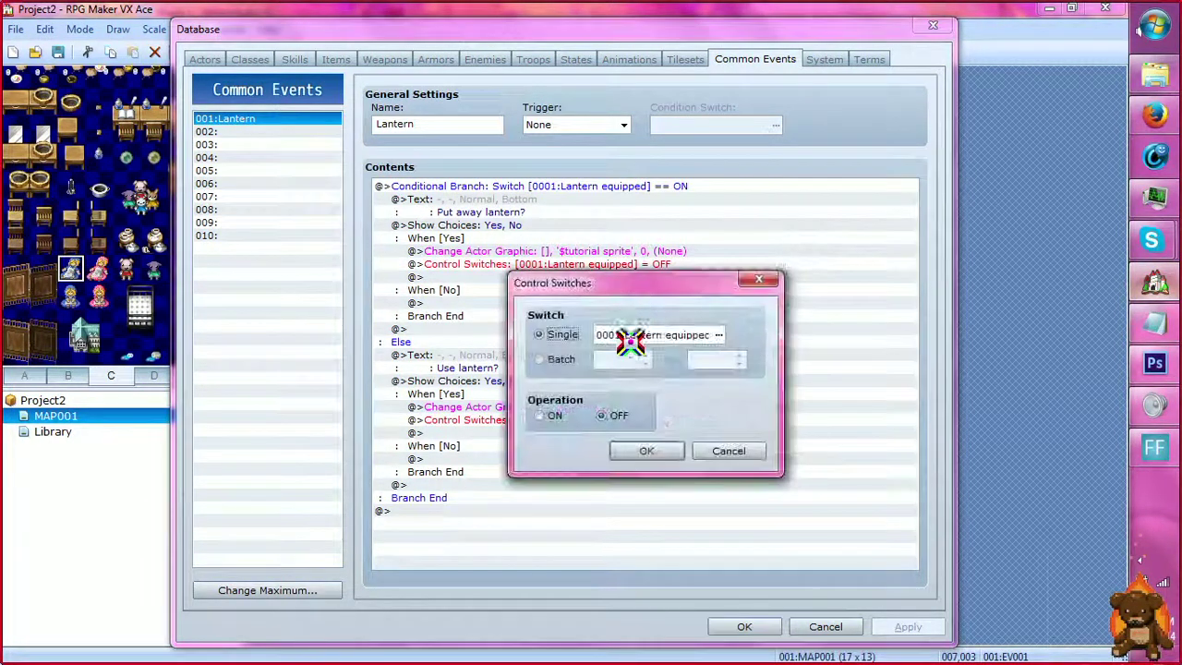
{"action": "left_click", "coordinate": [761, 279]}
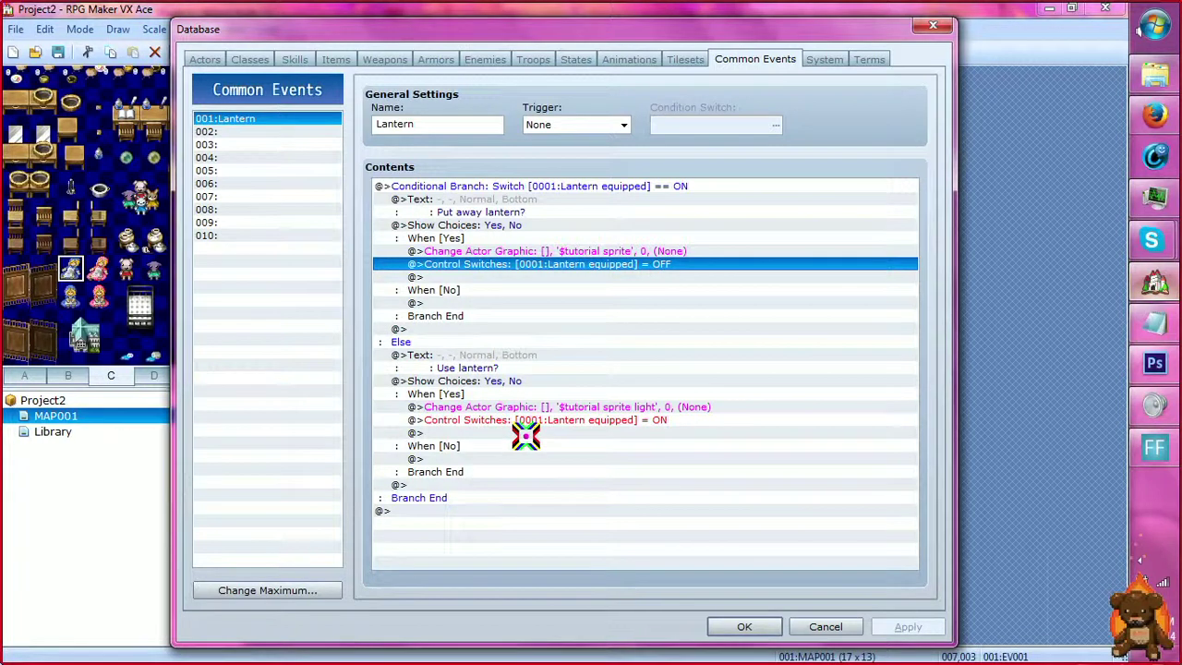
Examine the Change Actor Graphic command under the "Use lantern?" Yes choice and close it without changes
{"action": "left_click", "coordinate": [572, 406]}
{"action": "right_click", "coordinate": [573, 407]}
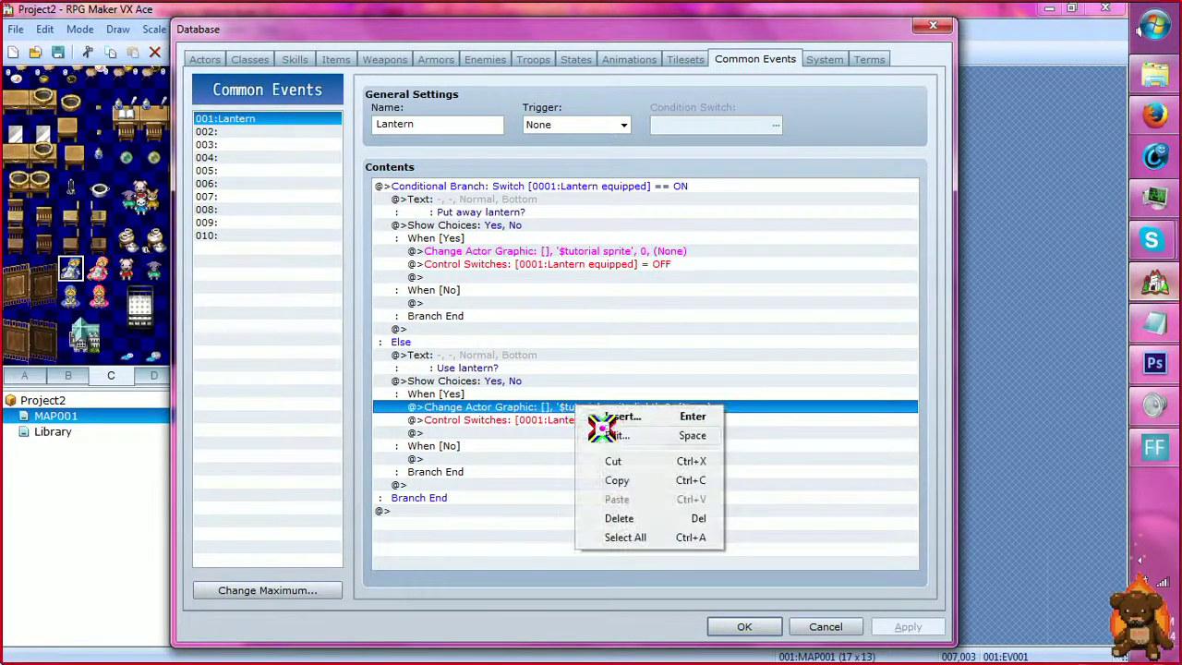
{"action": "left_click", "coordinate": [607, 430]}
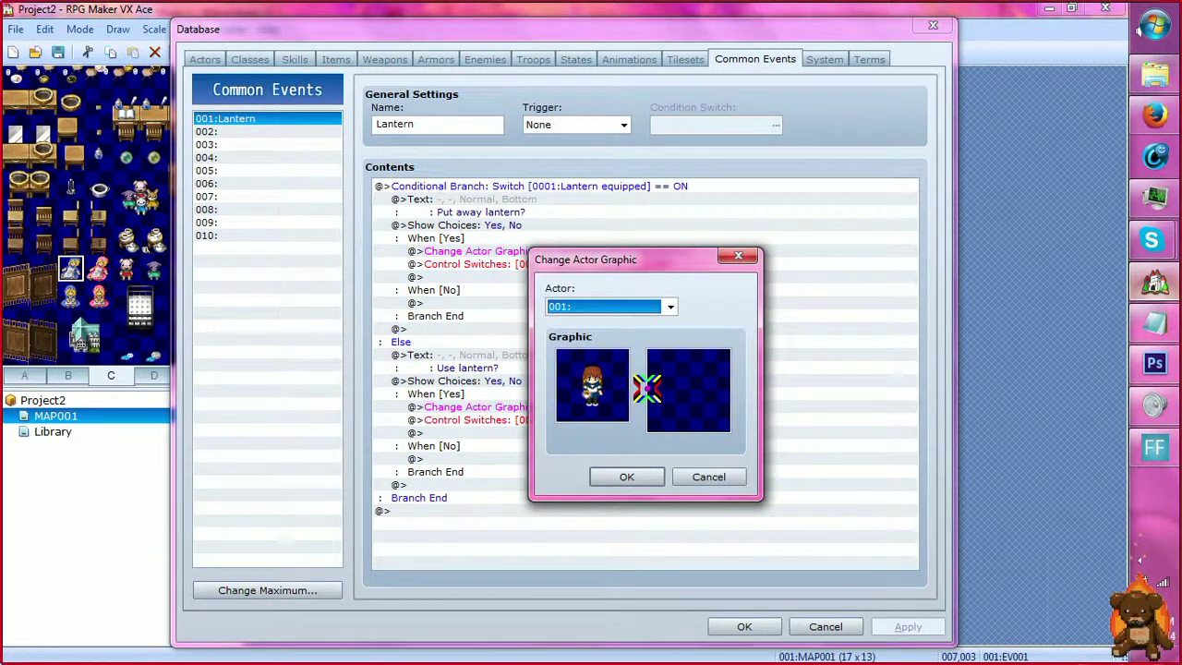
{"action": "left_click", "coordinate": [739, 256]}
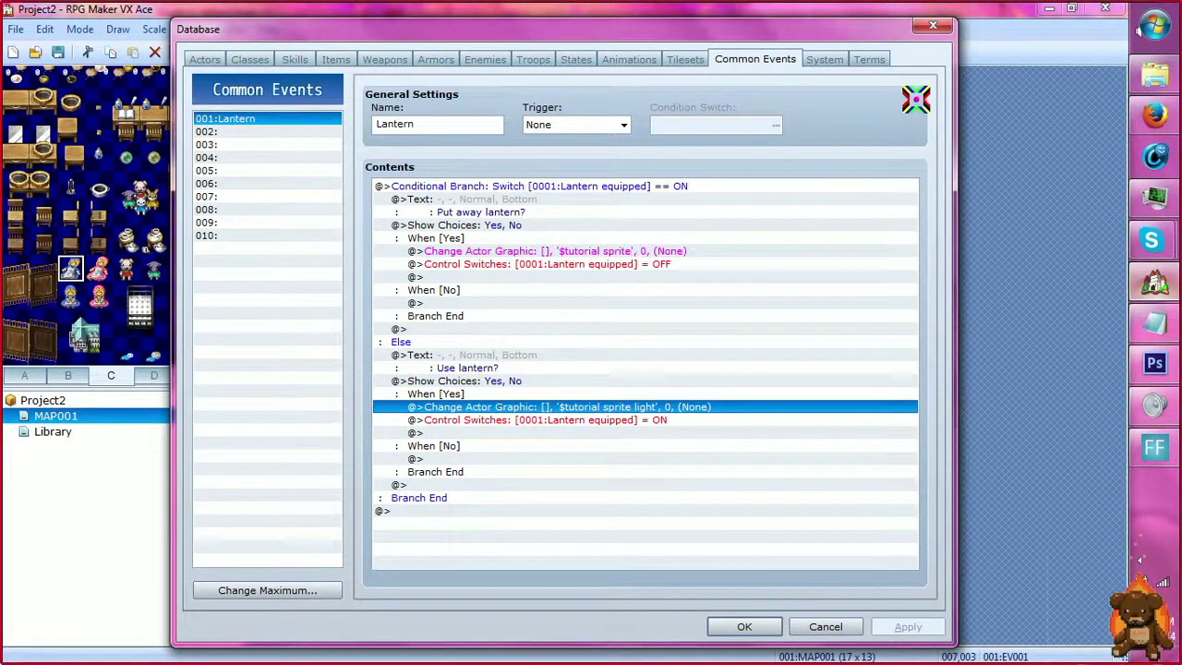
Examine how the Lantern item's effect is set to the Lantern common event, and close the database without saving changes
{"action": "left_click", "coordinate": [336, 60]}
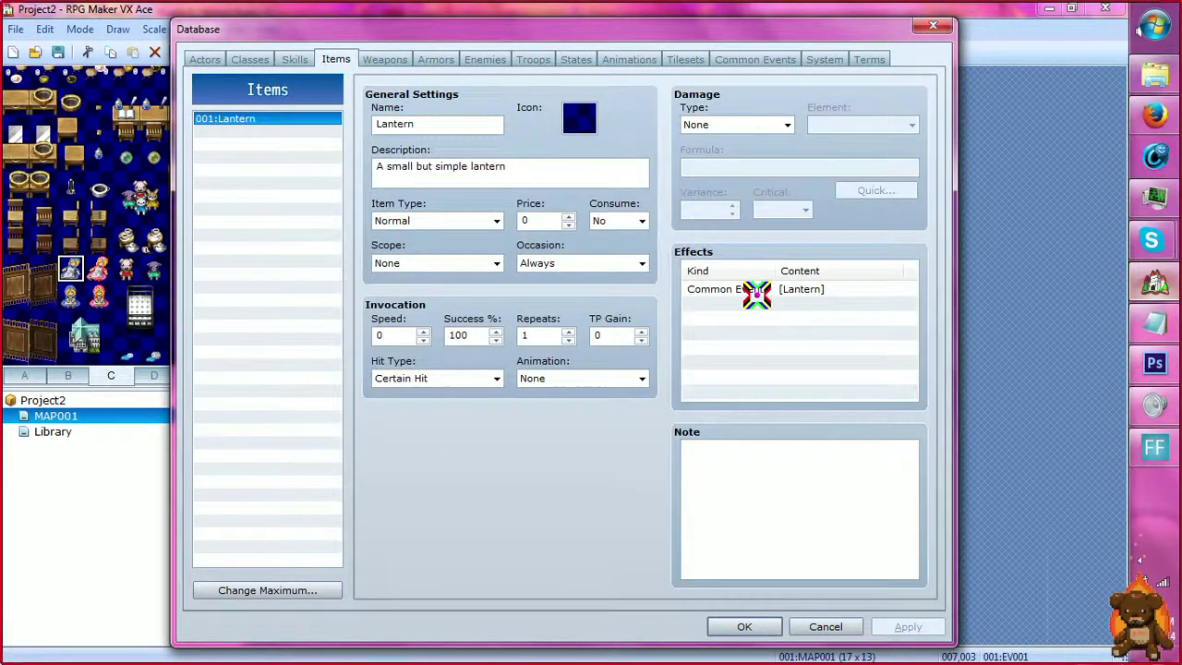
{"action": "left_click", "coordinate": [754, 289]}
{"action": "left_click", "coordinate": [749, 303]}
{"action": "double_click", "coordinate": [749, 303]}
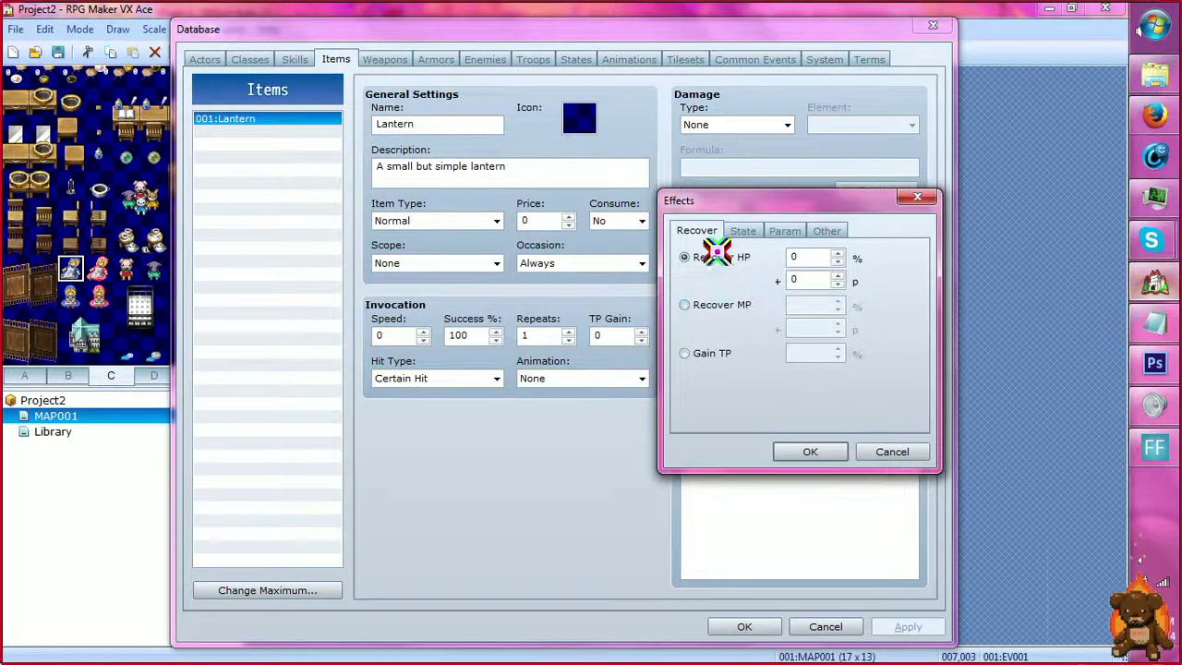
{"action": "left_click", "coordinate": [829, 230]}
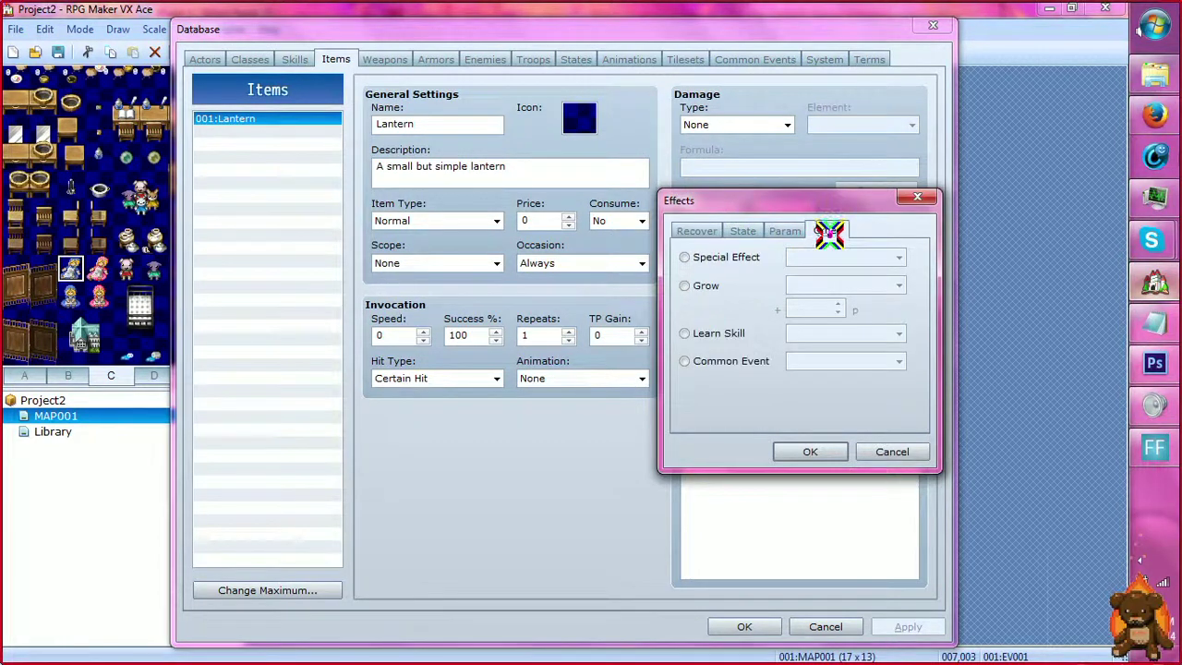
{"action": "left_click", "coordinate": [759, 360]}
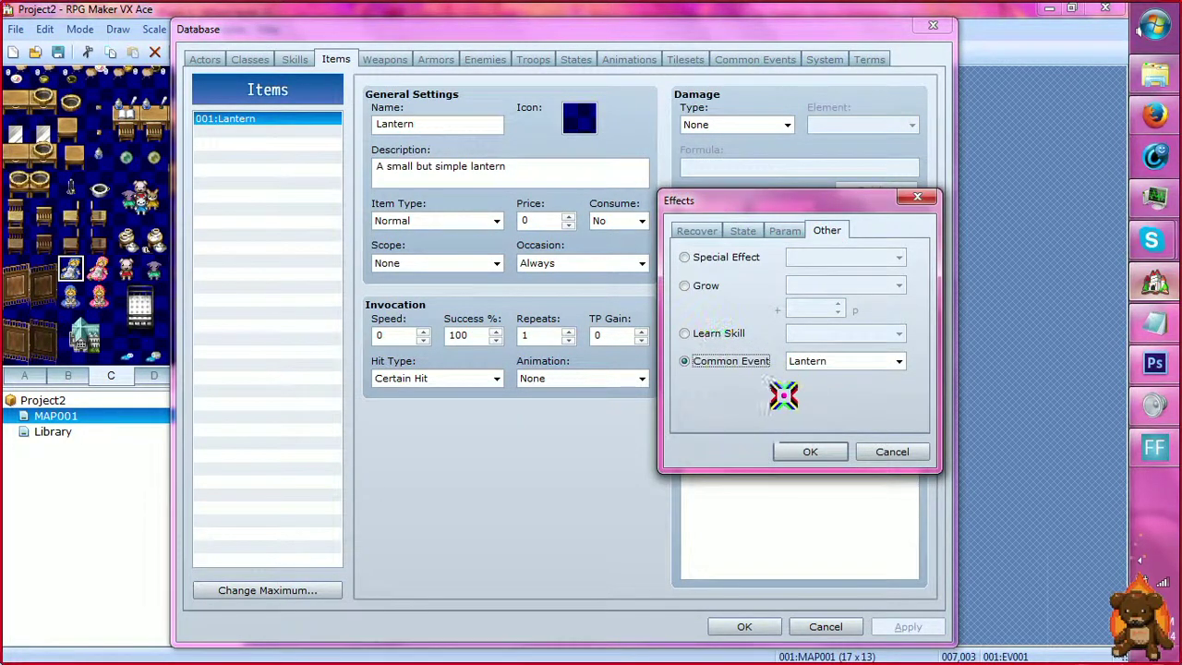
{"action": "left_click", "coordinate": [810, 452]}
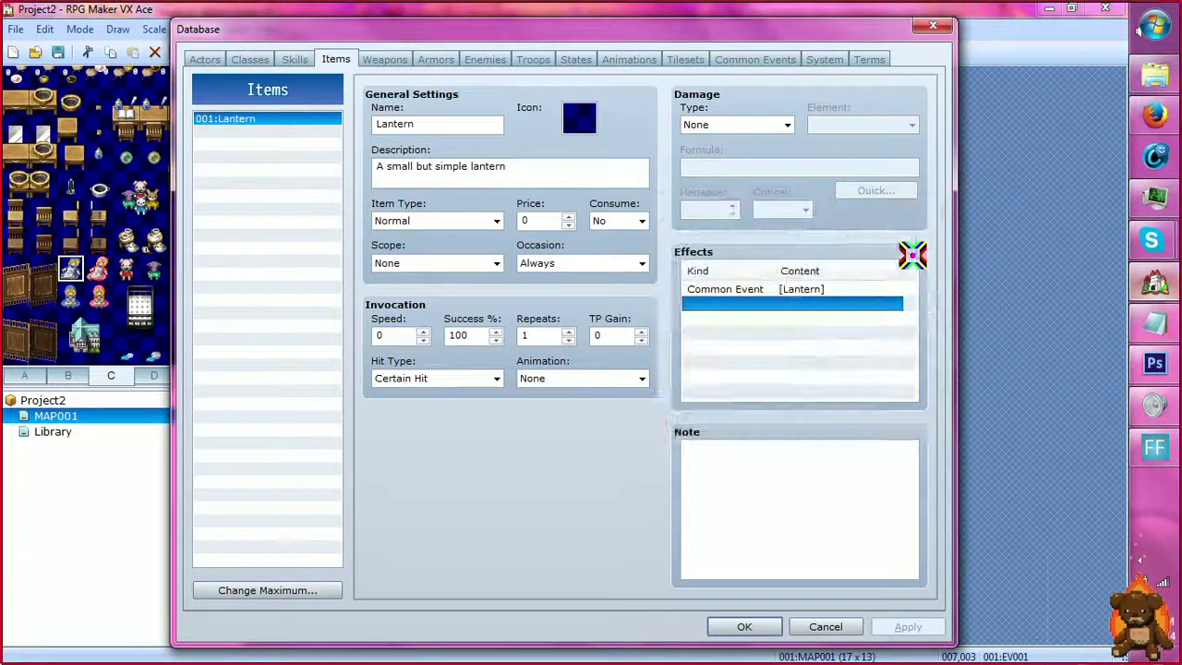
{"action": "left_click", "coordinate": [825, 627]}
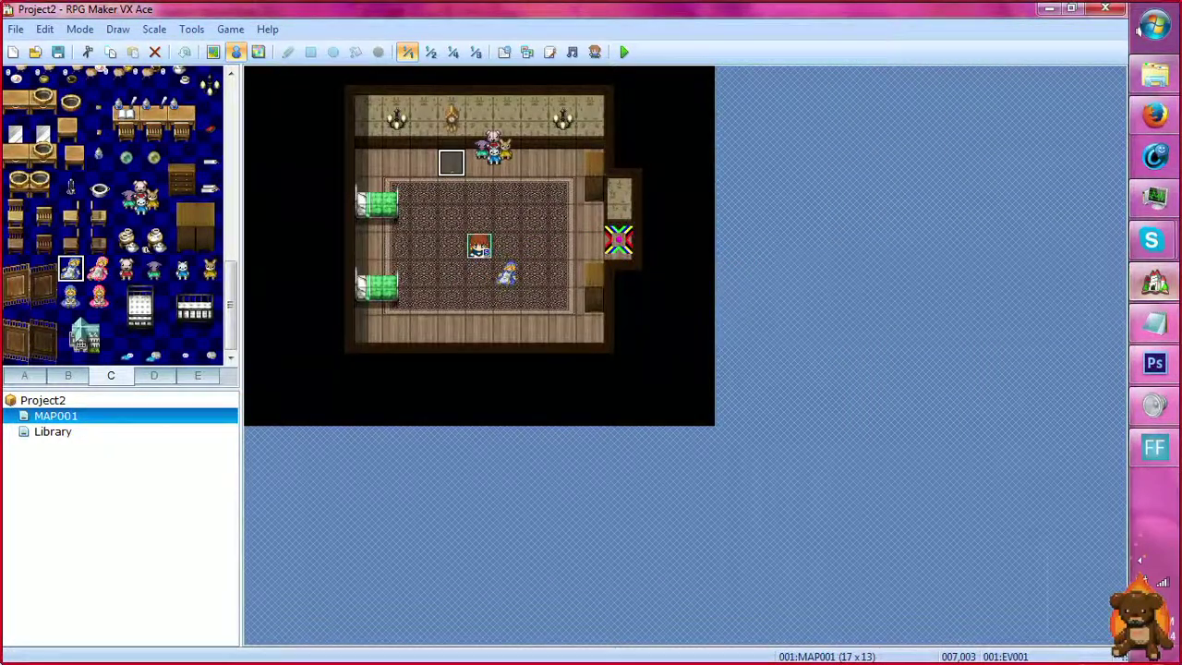
Start a playtest and collect the lantern from the event near the room's upper wall
{"action": "left_click", "coordinate": [624, 52]}
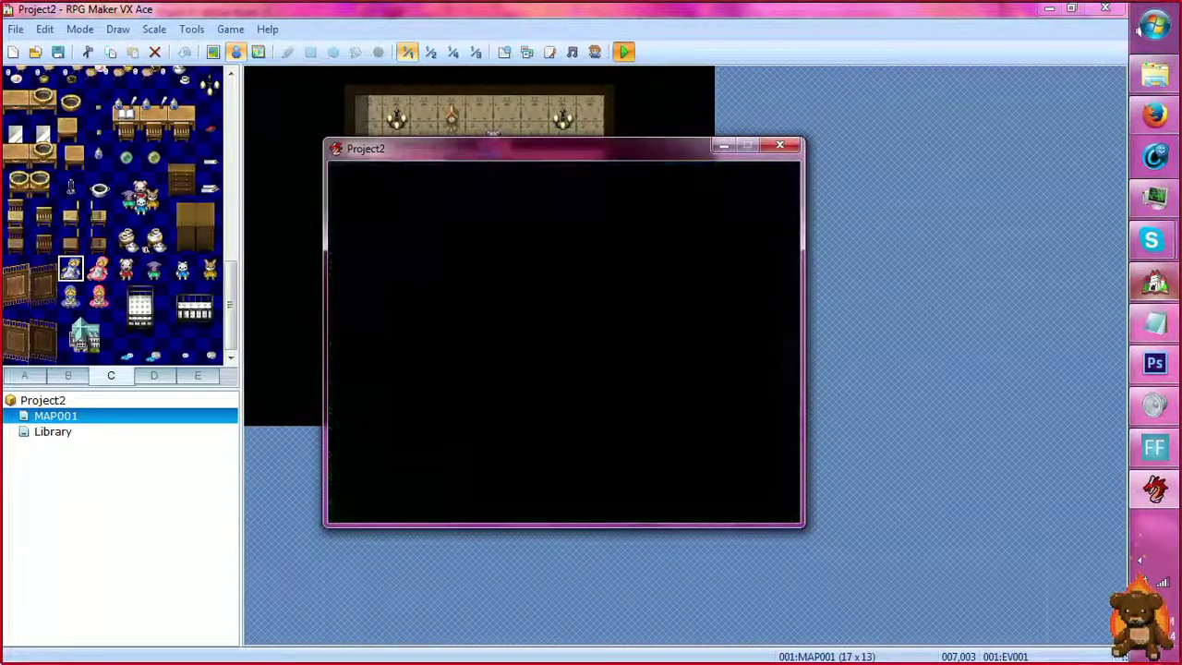
{"action": "key", "text": "Left"}
{"action": "key", "text": "Up"}
{"action": "key", "text": "Return"}
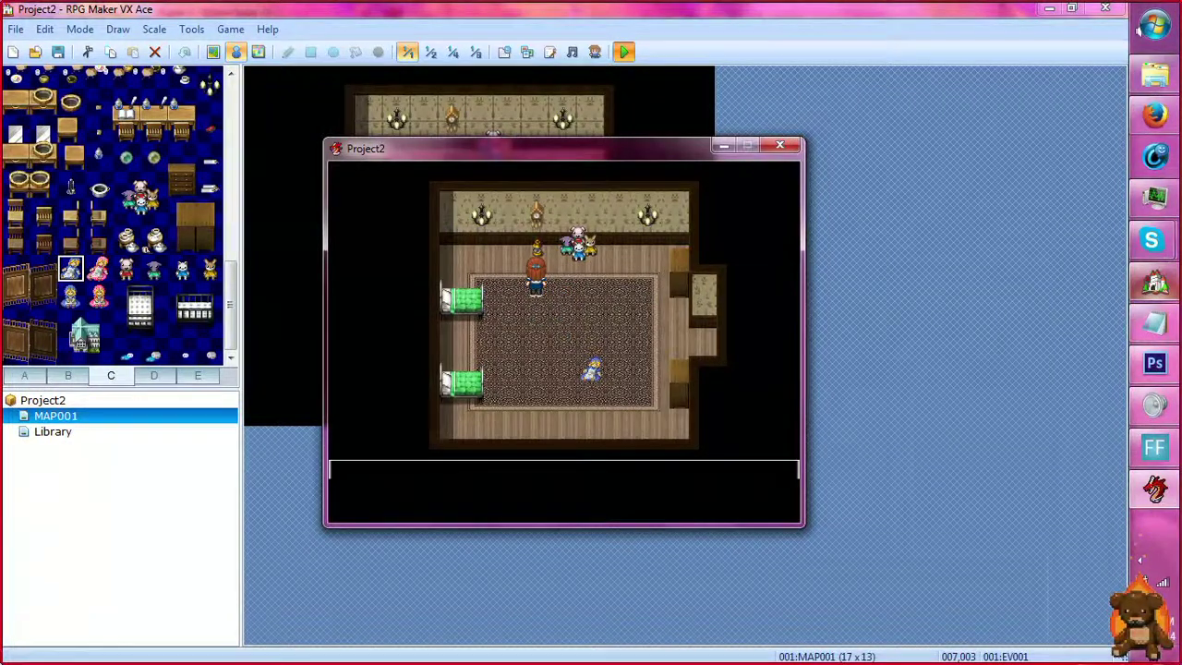
{"action": "key", "text": "Return"}
{"action": "key", "text": "Down"}
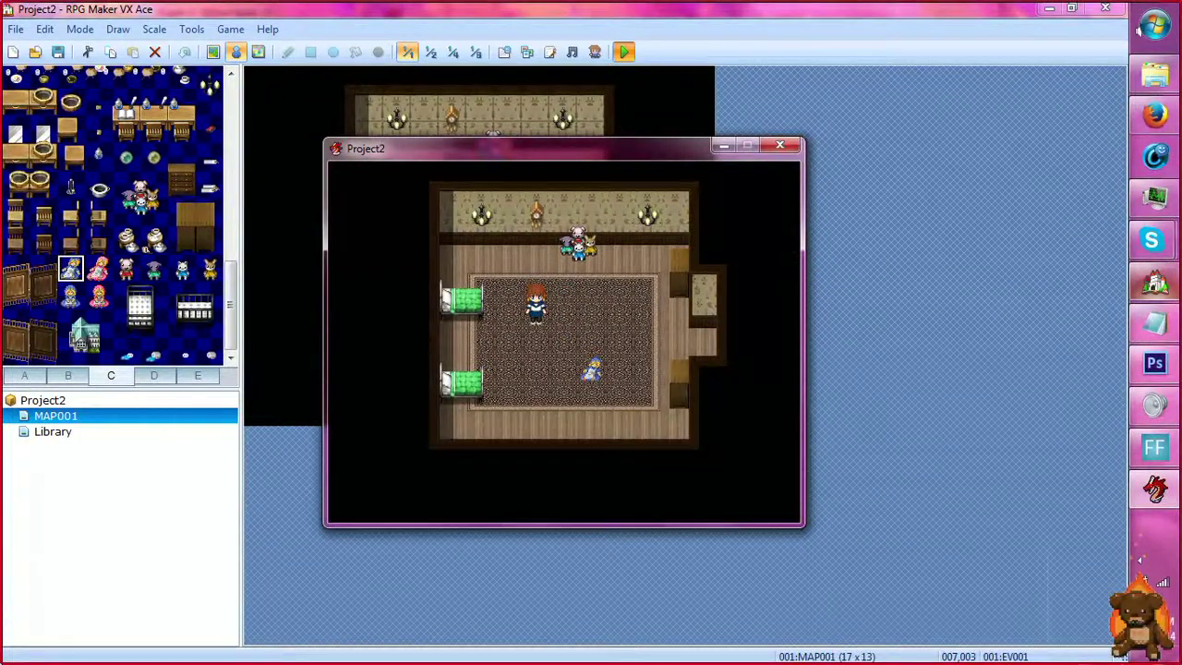
Use the Lantern item from the in-game inventory and choose Yes to equip it
{"action": "key", "text": "Escape"}
{"action": "key", "text": "Return"}
{"action": "key", "text": "Return"}
{"action": "key", "text": "Return"}
{"action": "key", "text": "Return"}
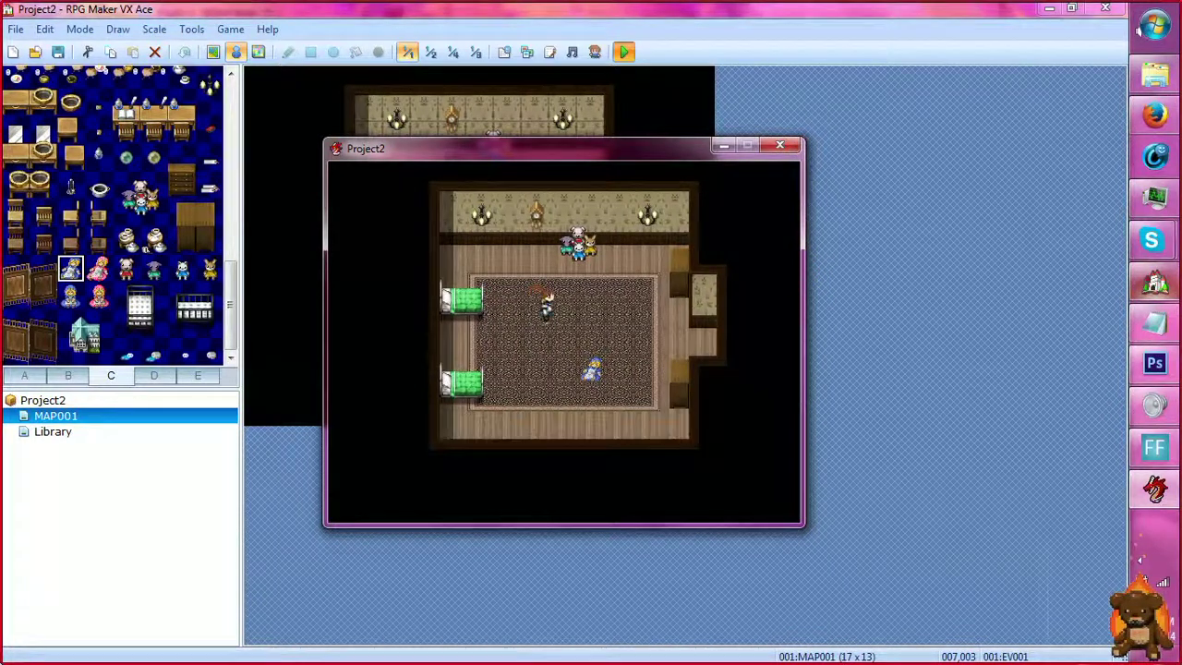
{"action": "key", "text": "Left"}
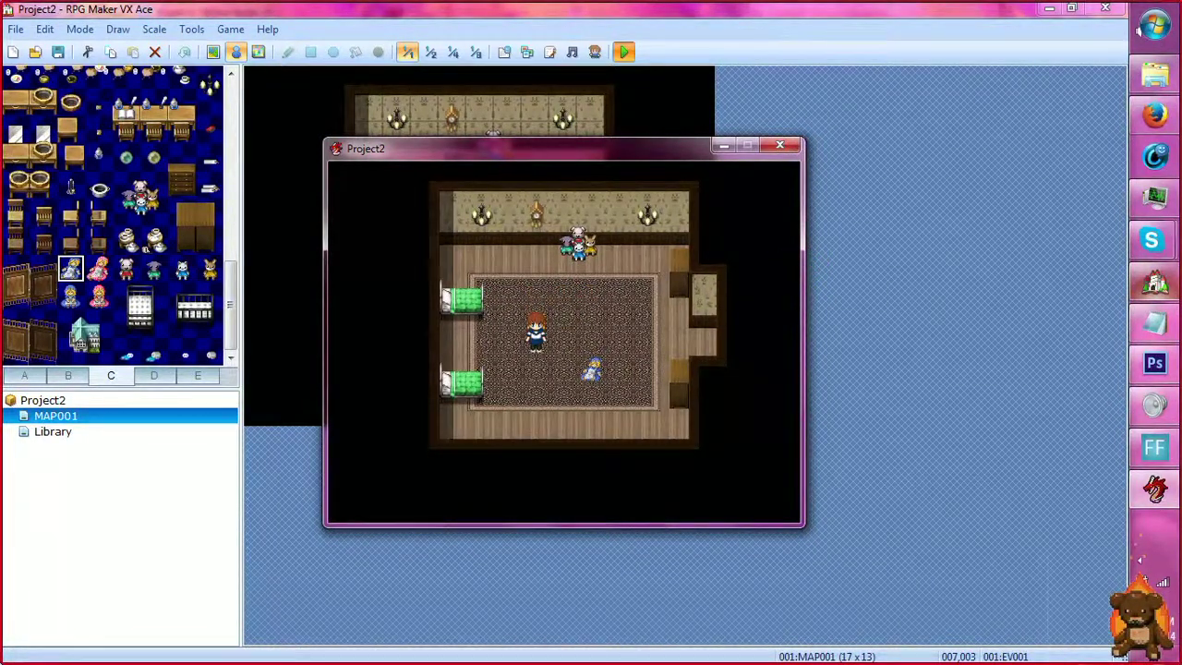
{"action": "key", "text": "Escape"}
{"action": "key", "text": "Return"}
{"action": "key", "text": "Return"}
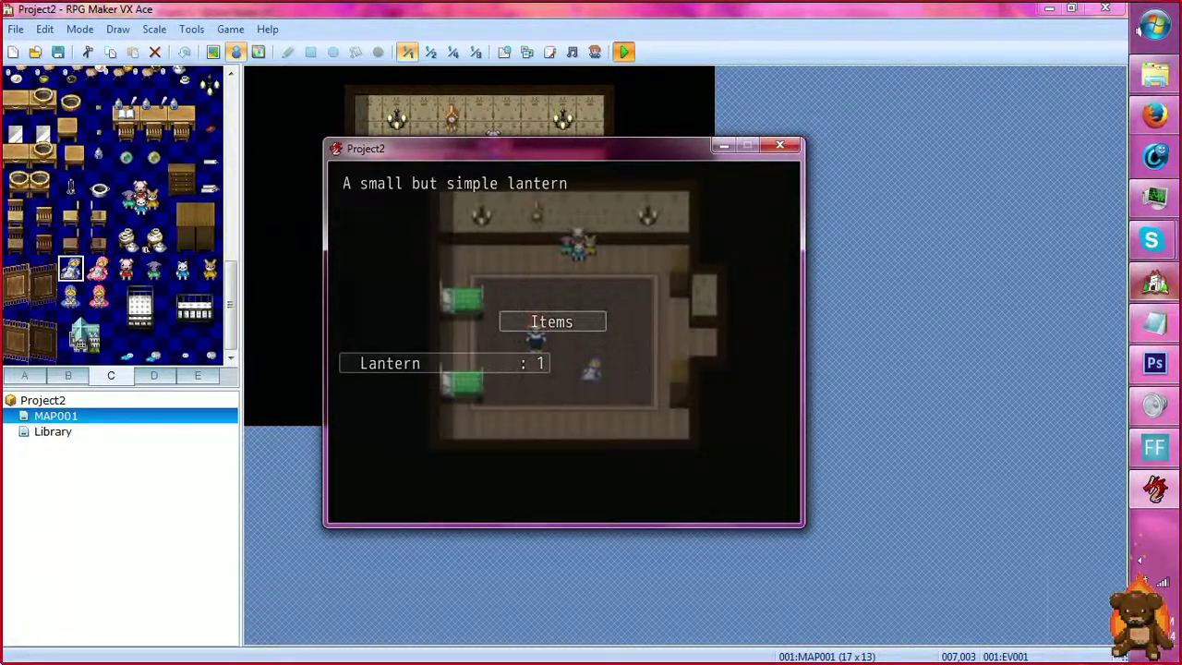
{"action": "key", "text": "Return"}
{"action": "key", "text": "Return"}
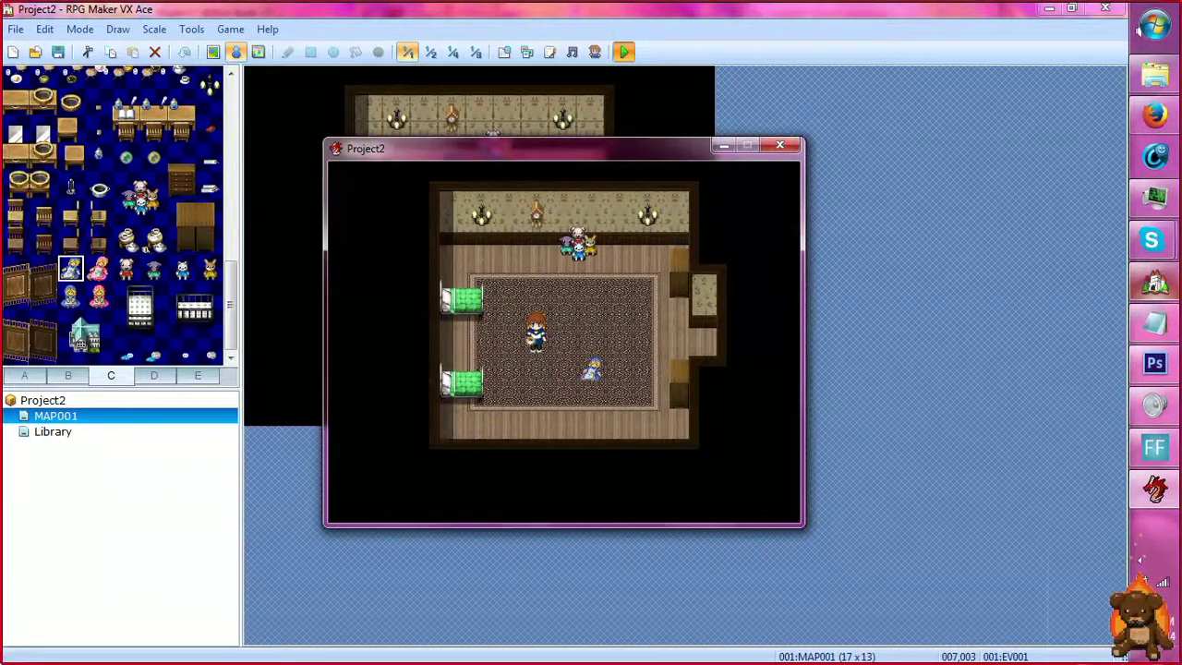
Walk the character around the room in all directions to inspect the sprite holding the lantern
{"action": "key", "text": "Right"}
{"action": "key", "text": "Right"}
{"action": "key", "text": "Right"}
{"action": "key", "text": "Left"}
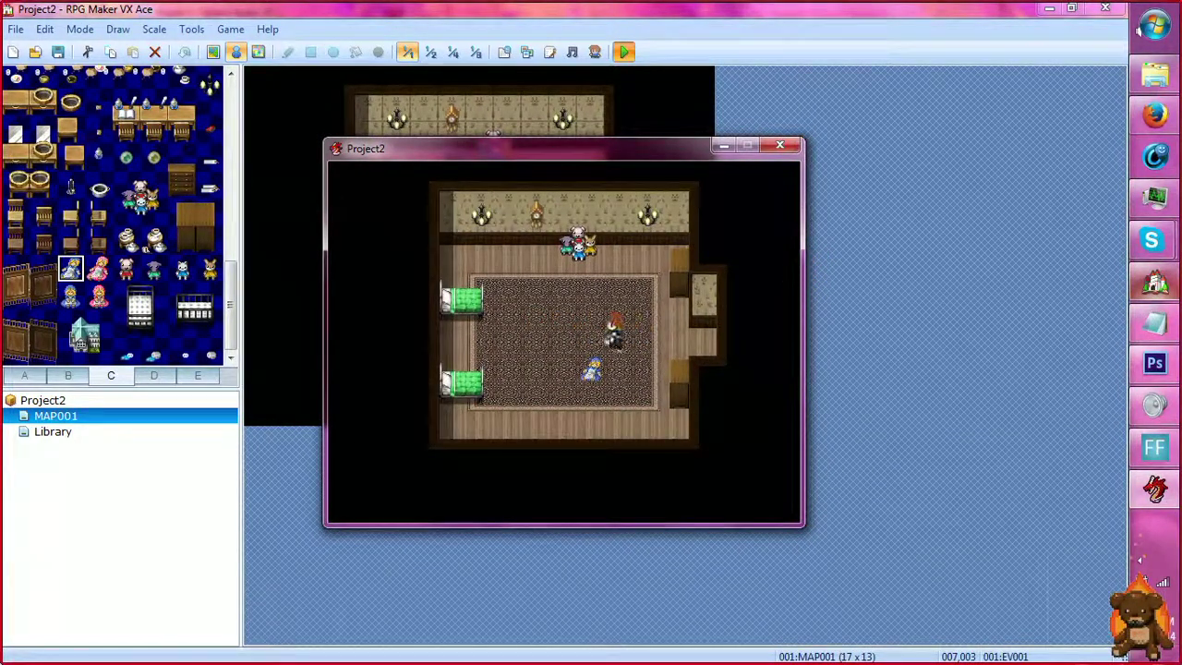
{"action": "key", "text": "Up"}
{"action": "key", "text": "Left"}
{"action": "key", "text": "Left"}
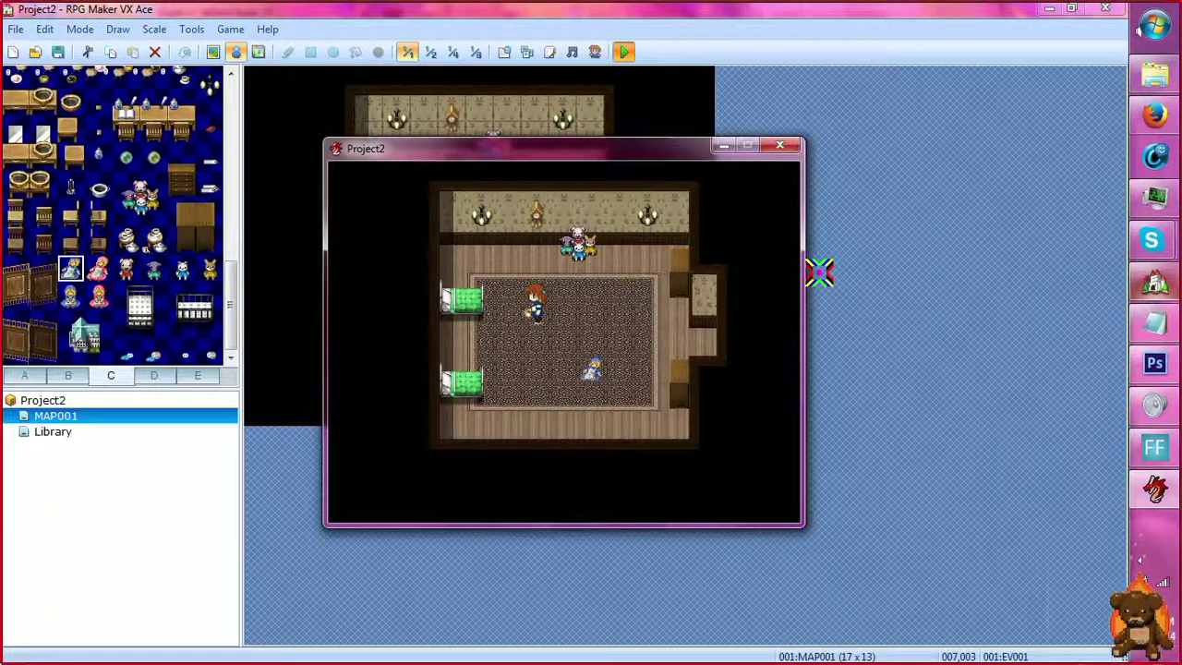
{"action": "key", "text": "Left"}
{"action": "key", "text": "Down"}
{"action": "key", "text": "Right"}
{"action": "key", "text": "Right"}
{"action": "key", "text": "Right"}
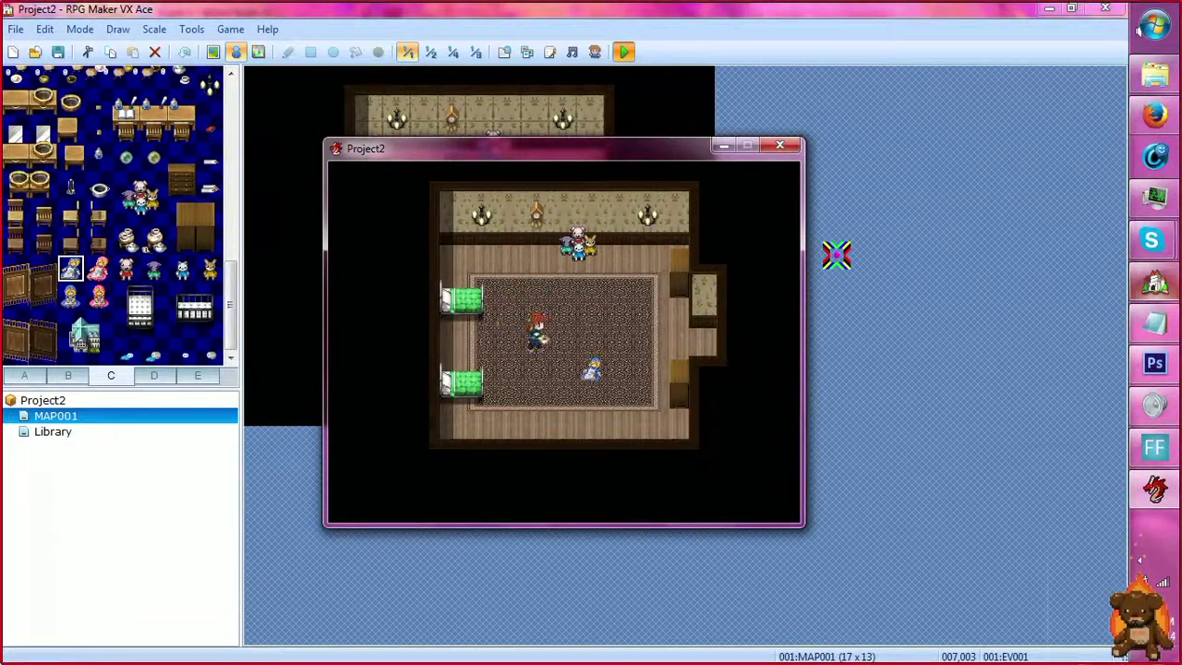
{"action": "key", "text": "Right"}
{"action": "key", "text": "Right"}
{"action": "key", "text": "Up"}
{"action": "key", "text": "Left"}
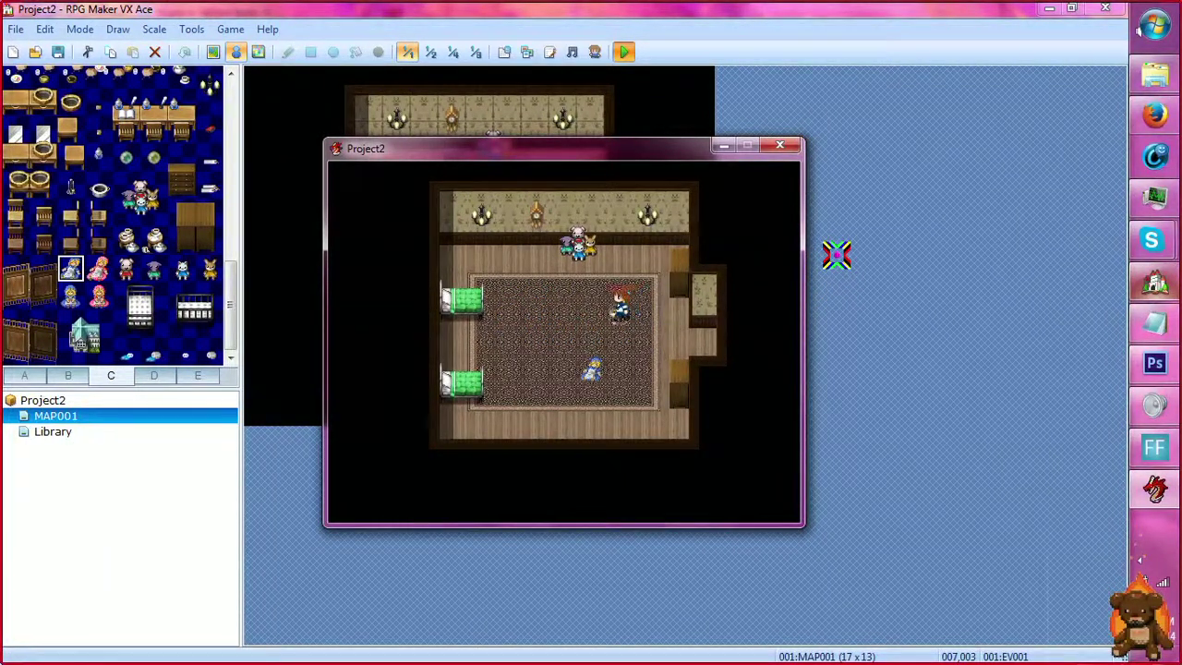
{"action": "key", "text": "Left"}
{"action": "key", "text": "Down"}
{"action": "key", "text": "Left"}
{"action": "key", "text": "Left"}
{"action": "key", "text": "Left"}
{"action": "key", "text": "Up"}
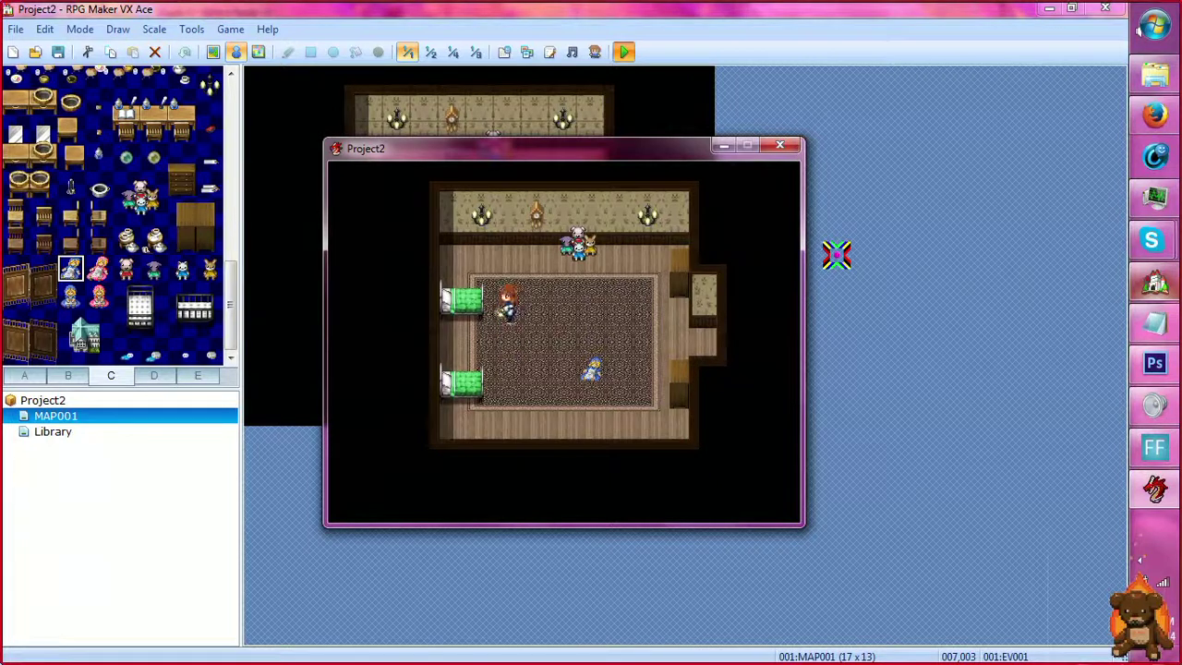
{"action": "key", "text": "Right"}
{"action": "key", "text": "Right"}
{"action": "key", "text": "Right"}
{"action": "key", "text": "Down"}
{"action": "key", "text": "Left"}
{"action": "key", "text": "Left"}
{"action": "key", "text": "Left"}
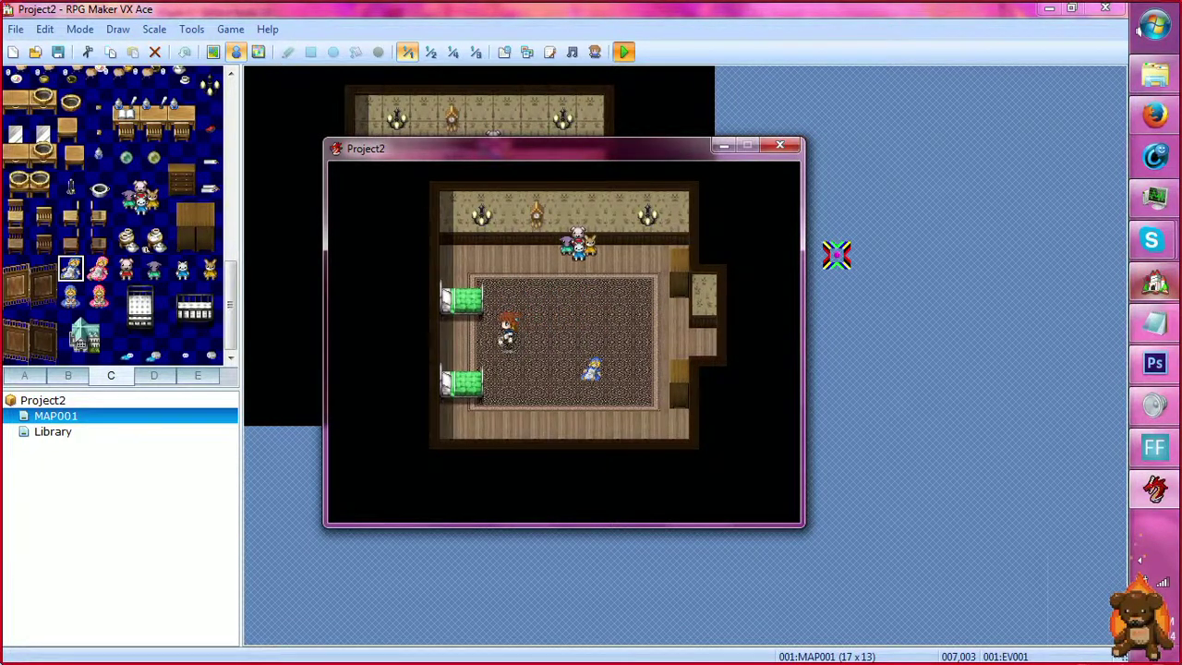
{"action": "key", "text": "Up"}
{"action": "key", "text": "Up"}
{"action": "key", "text": "Right"}
{"action": "key", "text": "Right"}
{"action": "key", "text": "Right"}
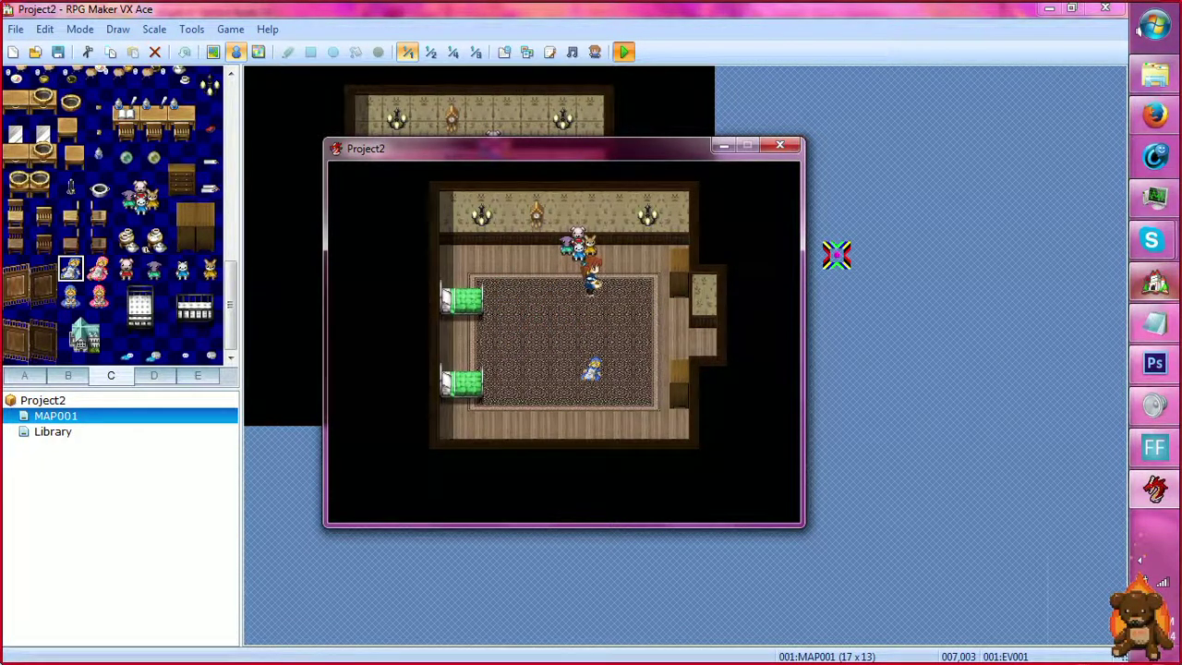
{"action": "key", "text": "Down"}
{"action": "key", "text": "Left"}
{"action": "key", "text": "Down"}
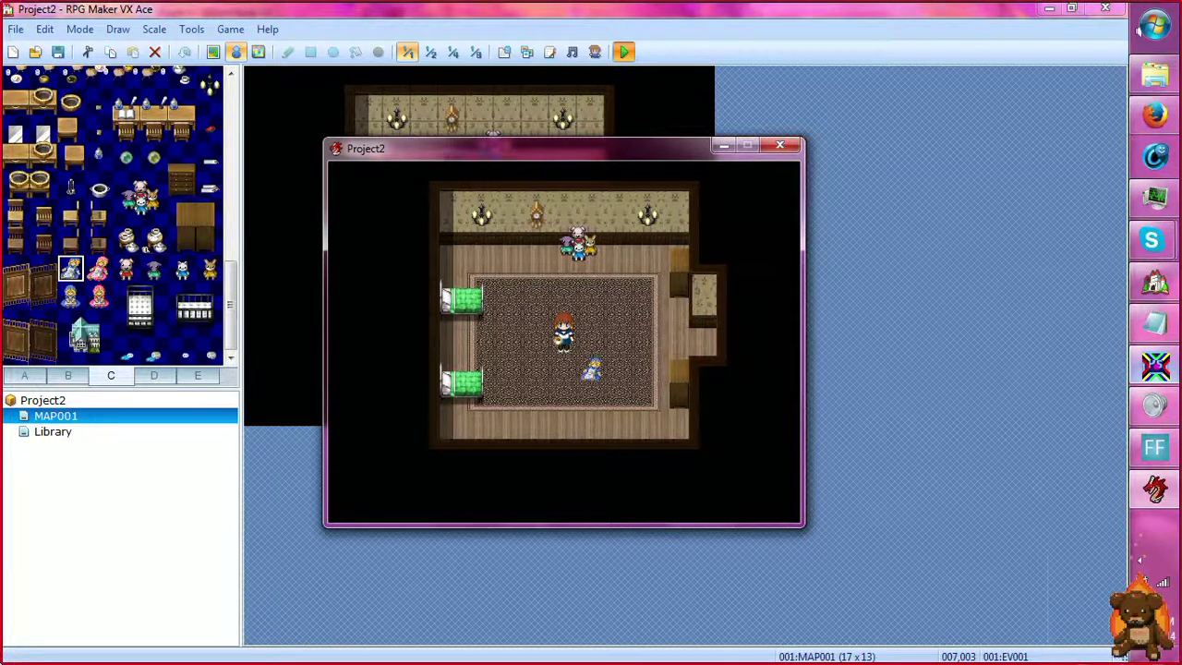
Switch to Photoshop and browse for a file to open in the "for rpg maker" folder under My Documents
{"action": "left_click", "coordinate": [1155, 363]}
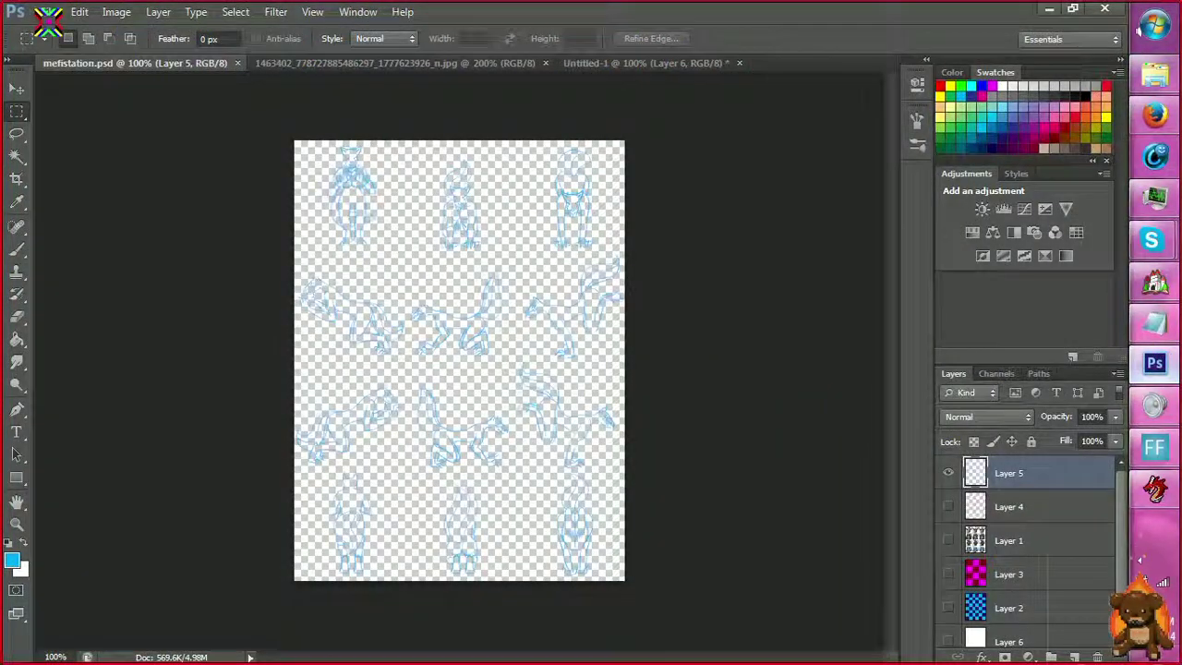
{"action": "left_click", "coordinate": [41, 11]}
{"action": "left_click", "coordinate": [61, 47]}
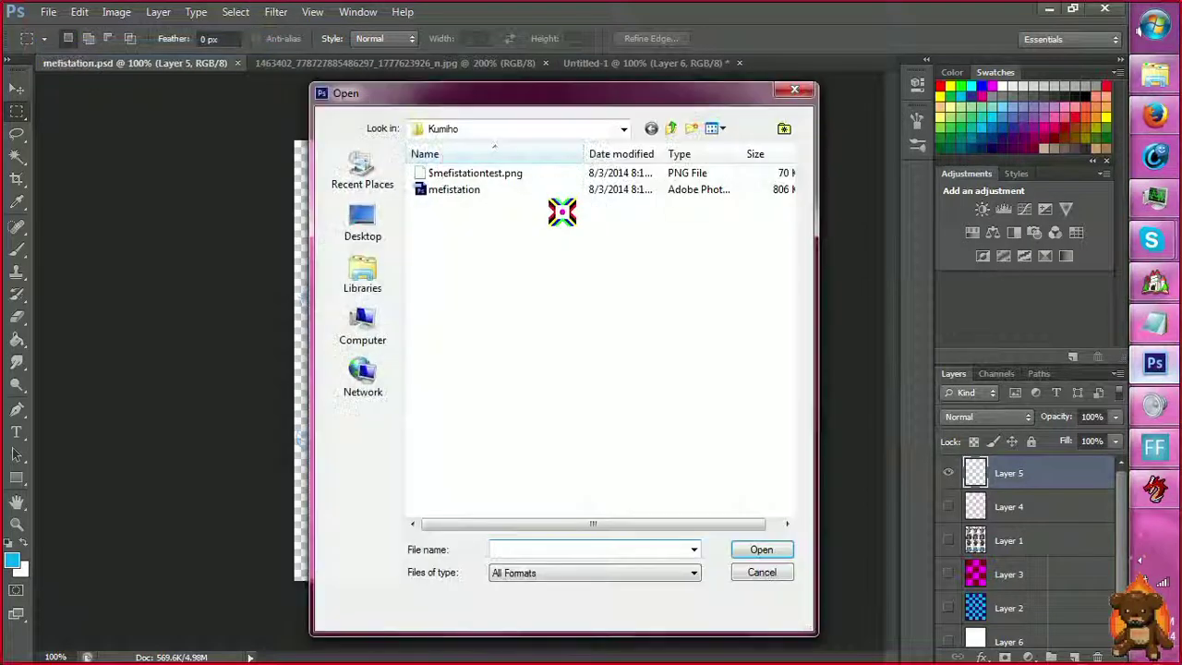
{"action": "left_click", "coordinate": [670, 128]}
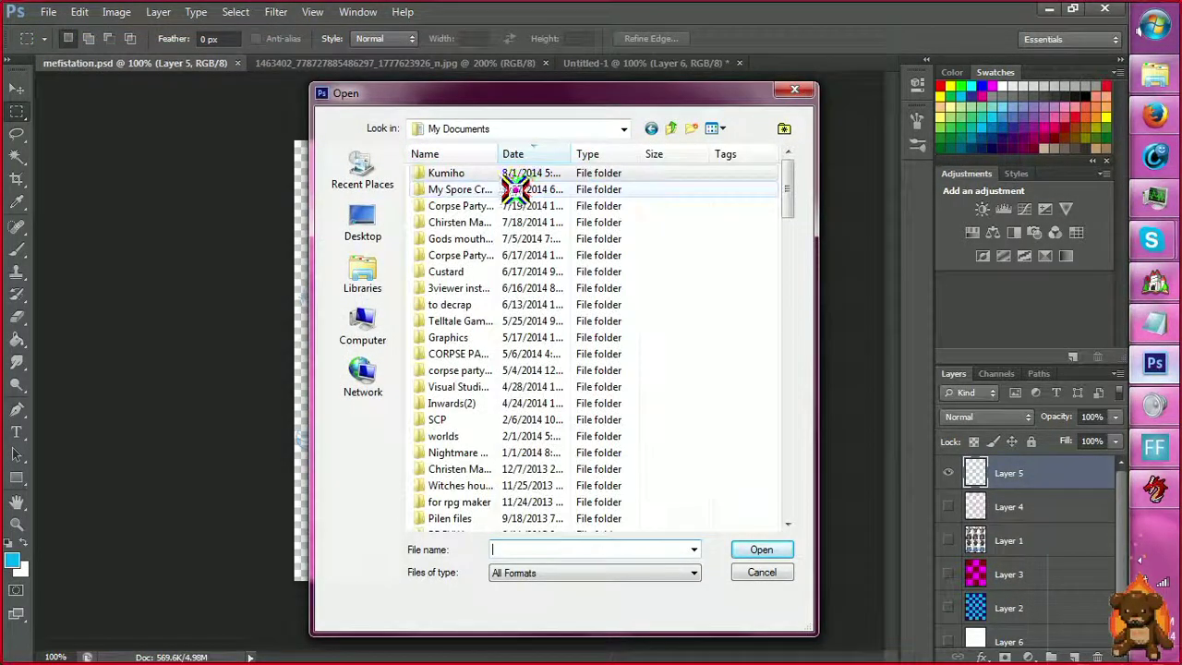
{"action": "scroll", "coordinate": [518, 221], "scroll_direction": "down", "scroll_amount": 4}
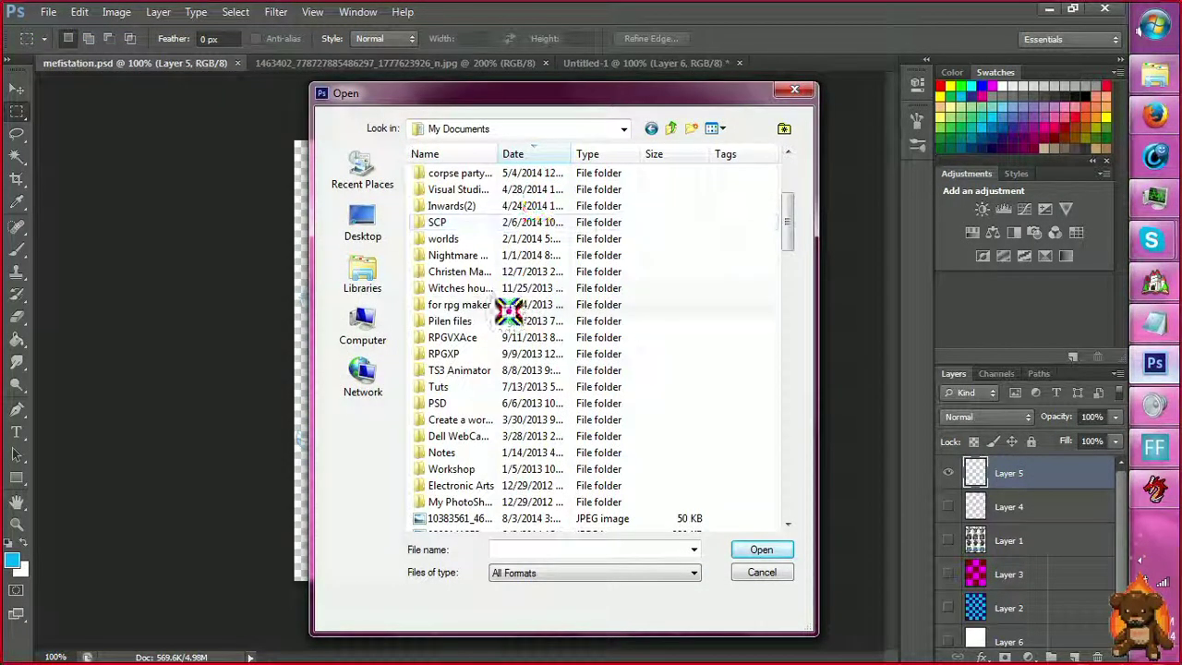
{"action": "double_click", "coordinate": [499, 306]}
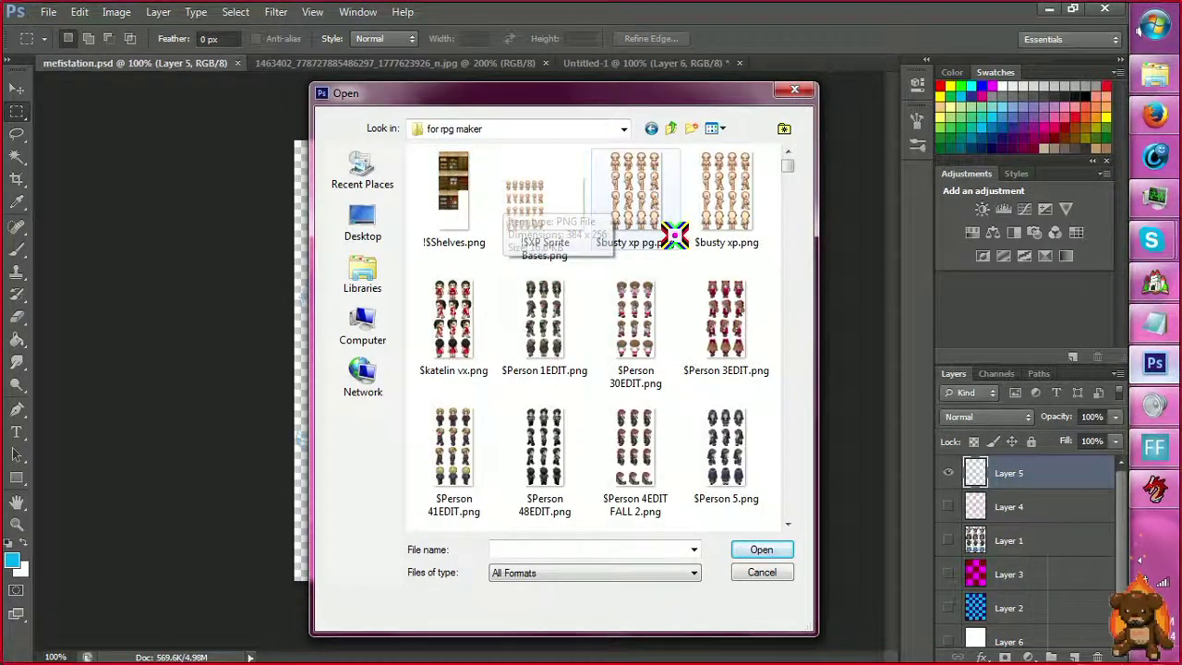
Find Tilesetgridguide.png in the "for rpg maker" folder and open it
{"action": "scroll", "coordinate": [792, 187], "scroll_direction": "down", "scroll_amount": 8}
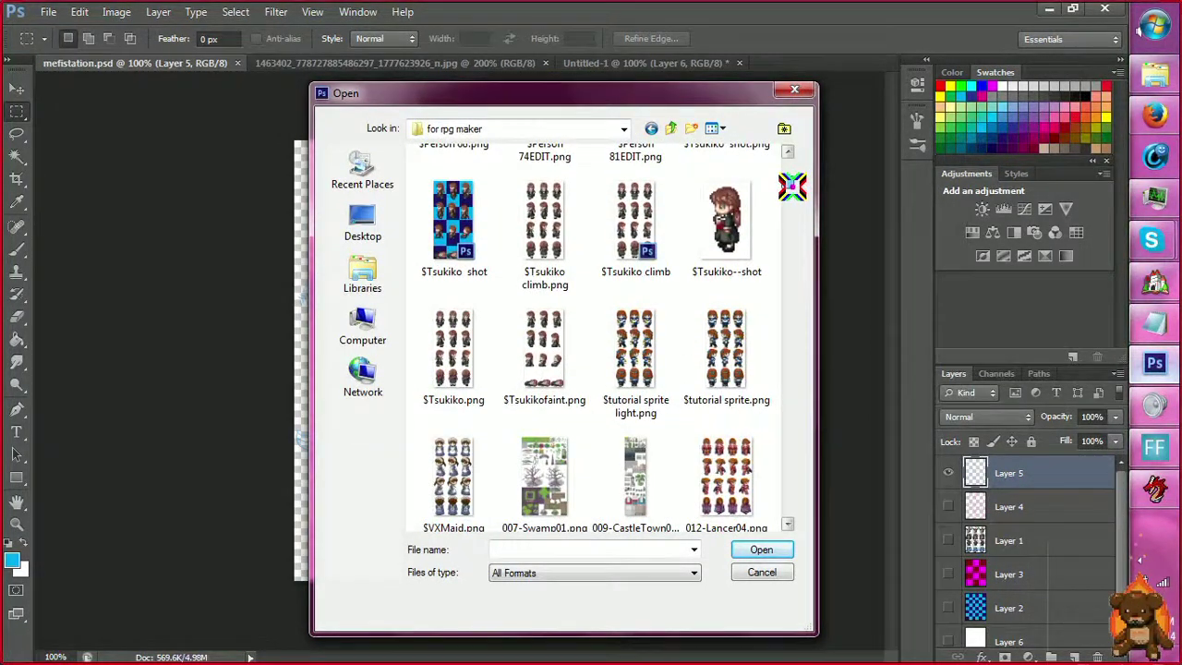
{"action": "scroll", "coordinate": [791, 187], "scroll_direction": "up", "scroll_amount": 10}
{"action": "scroll", "coordinate": [794, 170], "scroll_direction": "down", "scroll_amount": 1}
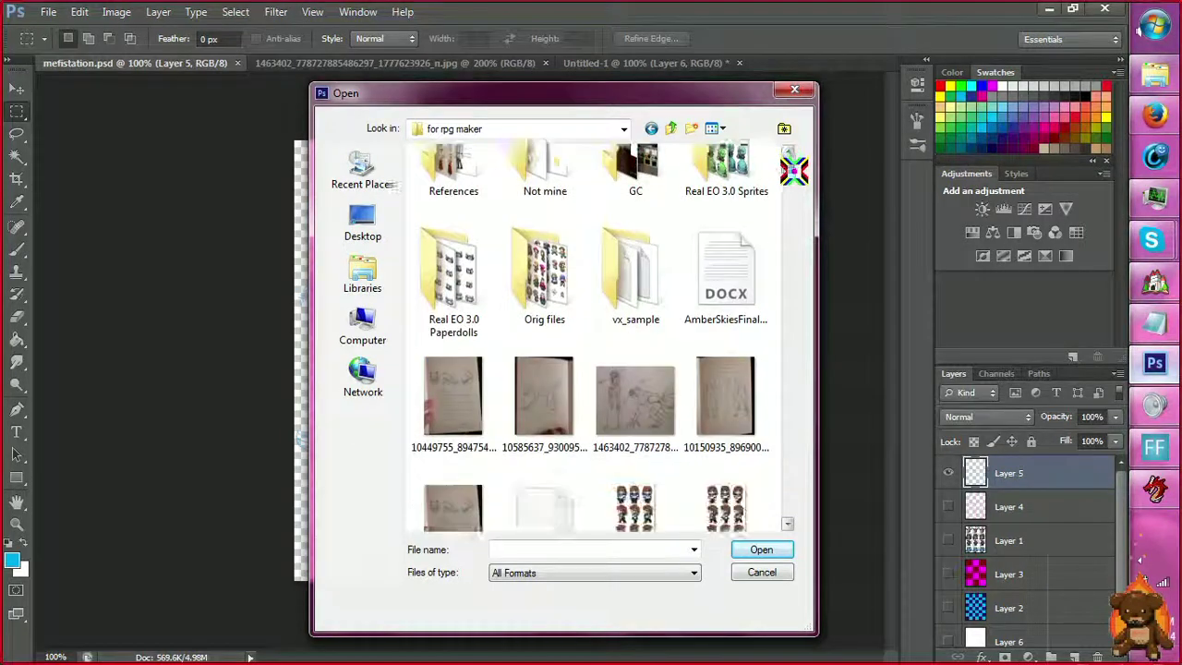
{"action": "scroll", "coordinate": [793, 170], "scroll_direction": "down", "scroll_amount": 8}
{"action": "scroll", "coordinate": [795, 184], "scroll_direction": "down", "scroll_amount": 2}
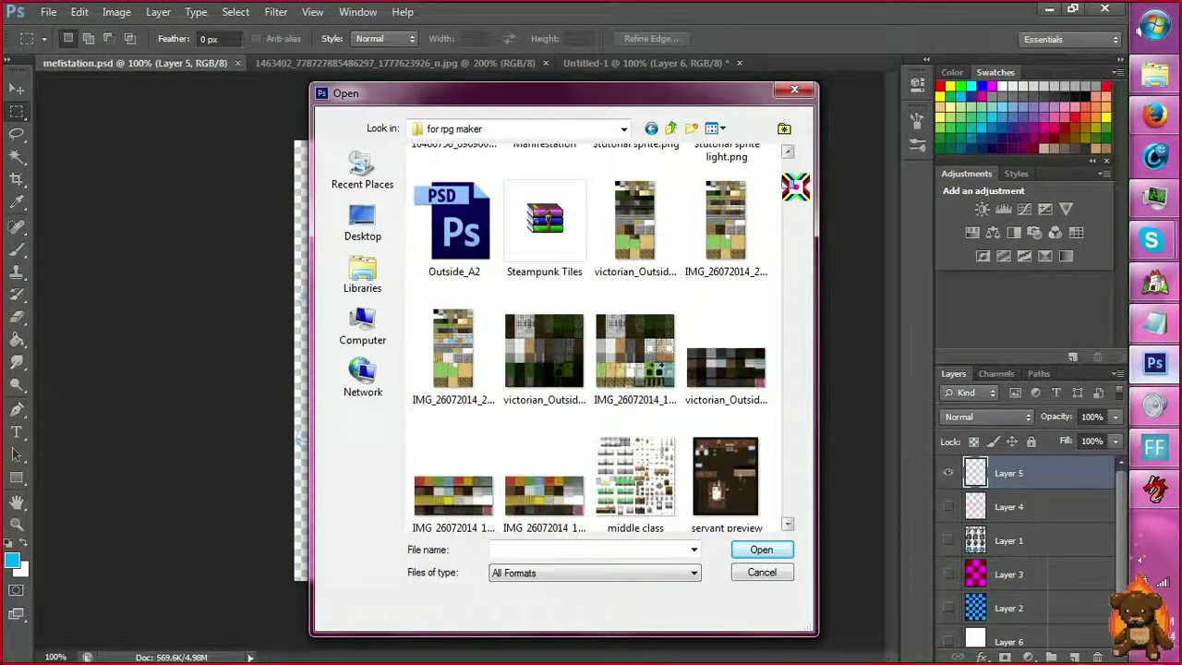
{"action": "scroll", "coordinate": [796, 186], "scroll_direction": "down", "scroll_amount": 12}
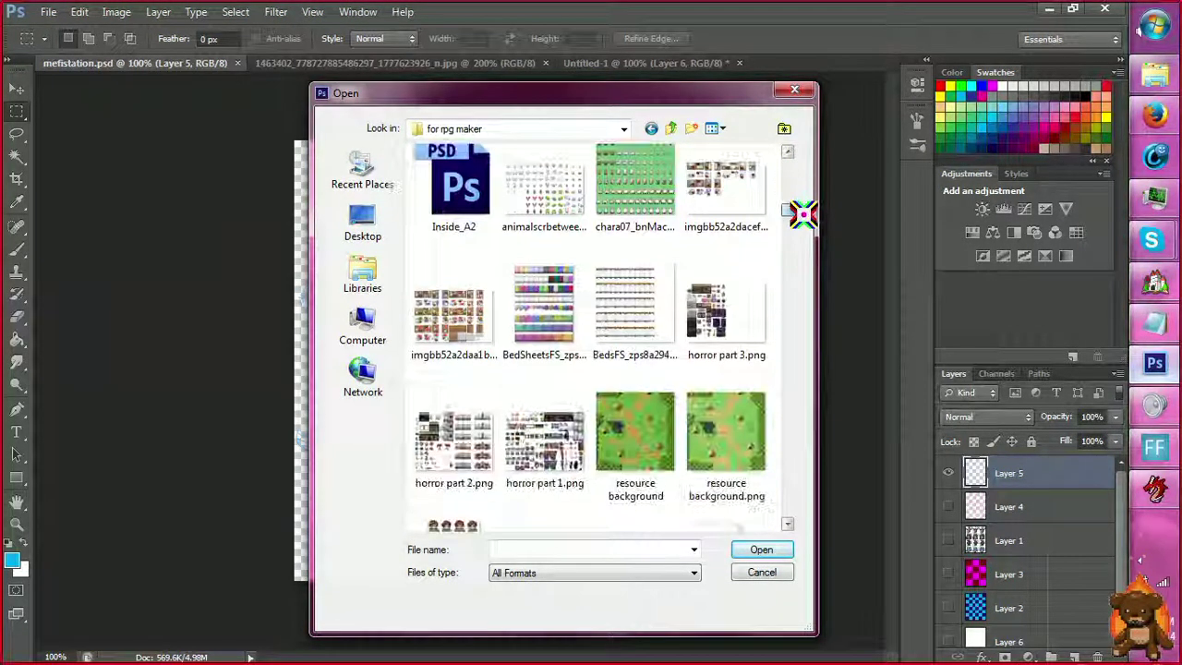
{"action": "scroll", "coordinate": [801, 212], "scroll_direction": "up", "scroll_amount": 2}
{"action": "scroll", "coordinate": [799, 211], "scroll_direction": "down", "scroll_amount": 3}
{"action": "scroll", "coordinate": [797, 212], "scroll_direction": "up", "scroll_amount": 1}
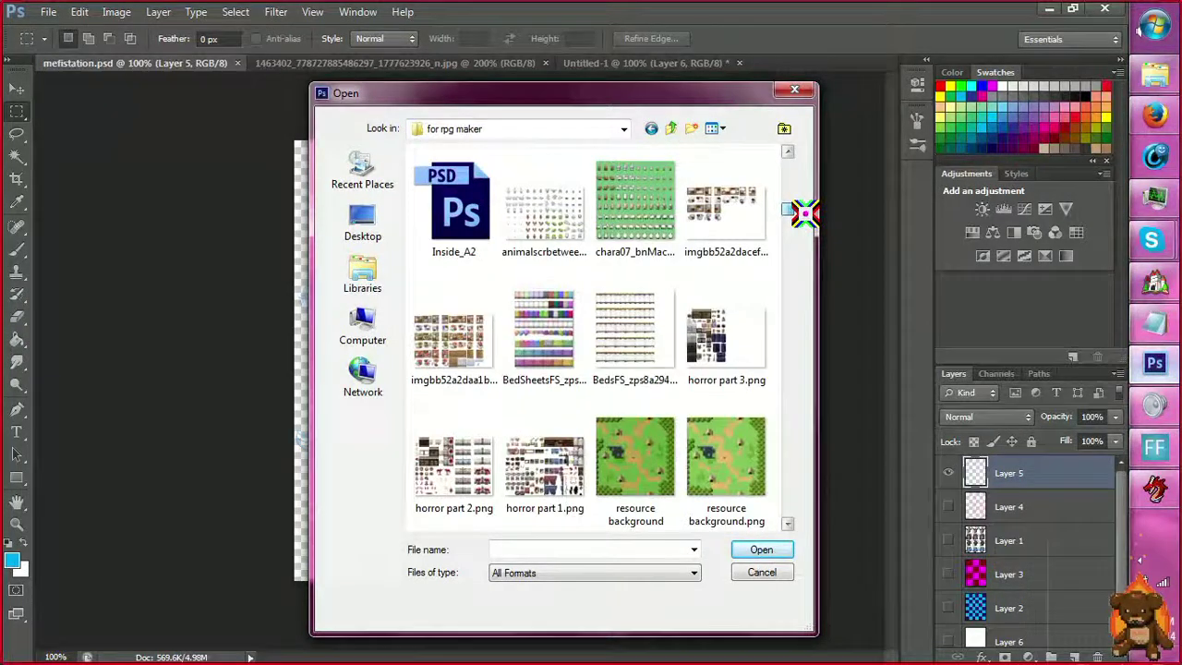
{"action": "scroll", "coordinate": [790, 212], "scroll_direction": "up", "scroll_amount": 1}
{"action": "left_click", "coordinate": [737, 249]}
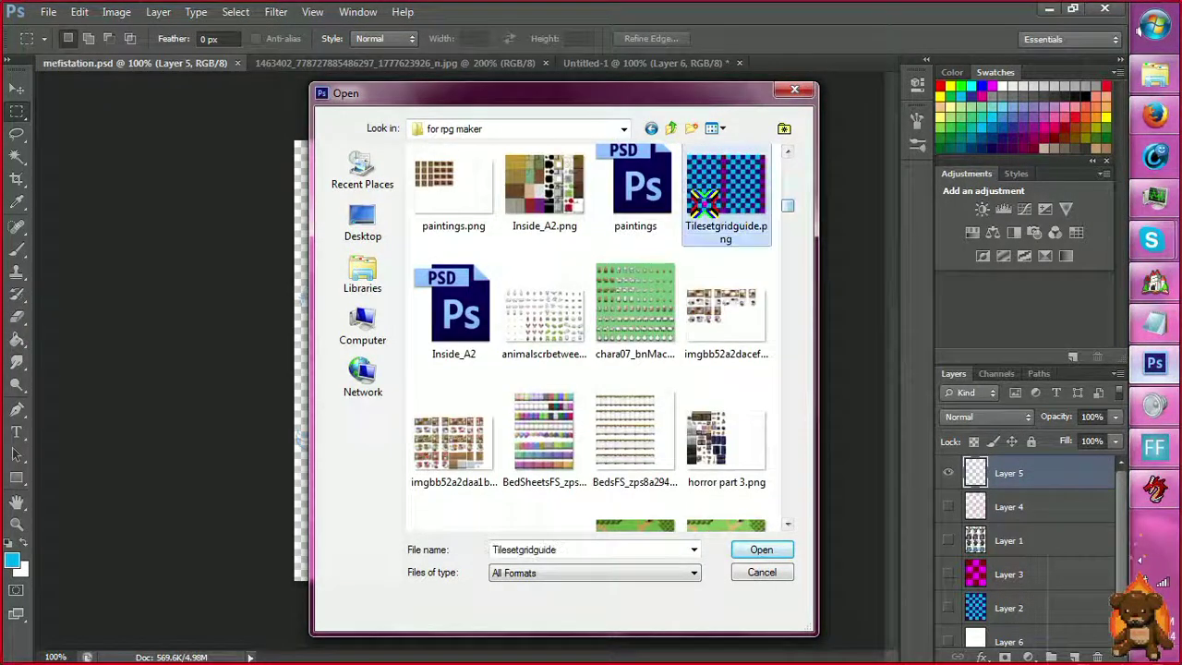
{"action": "left_click", "coordinate": [759, 549]}
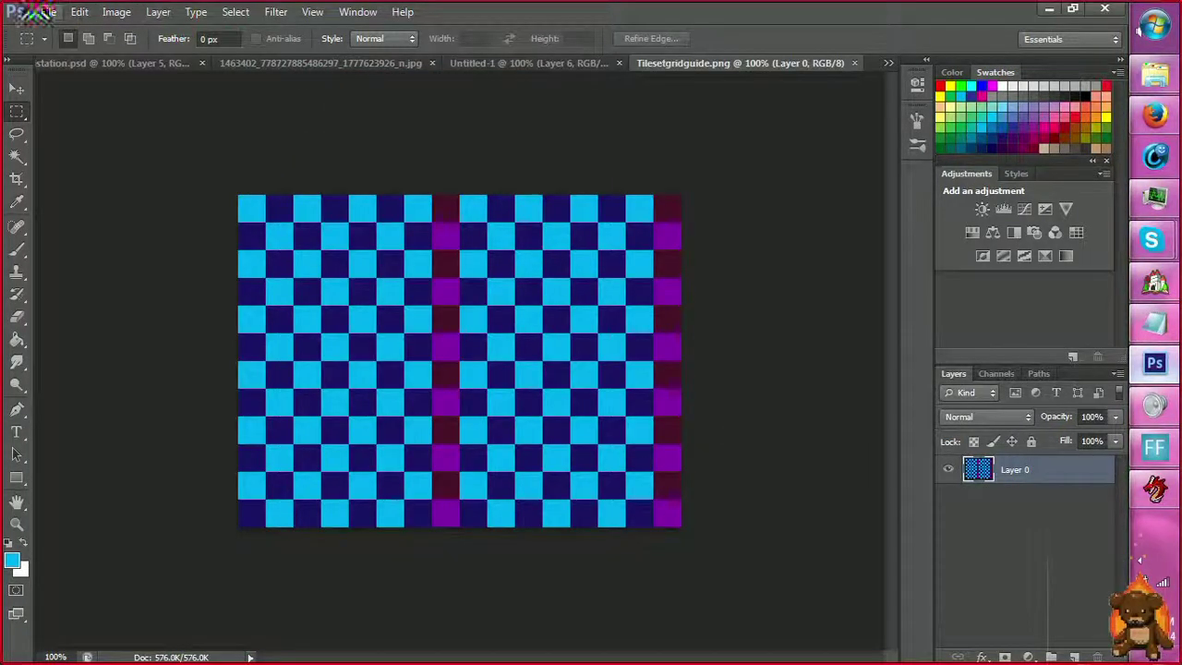
Switch to Windows Explorer and open Actor3.png from the RPGVXAce Graphics\Characters folder in Photoshop as a separate document
{"action": "left_click", "coordinate": [1154, 74]}
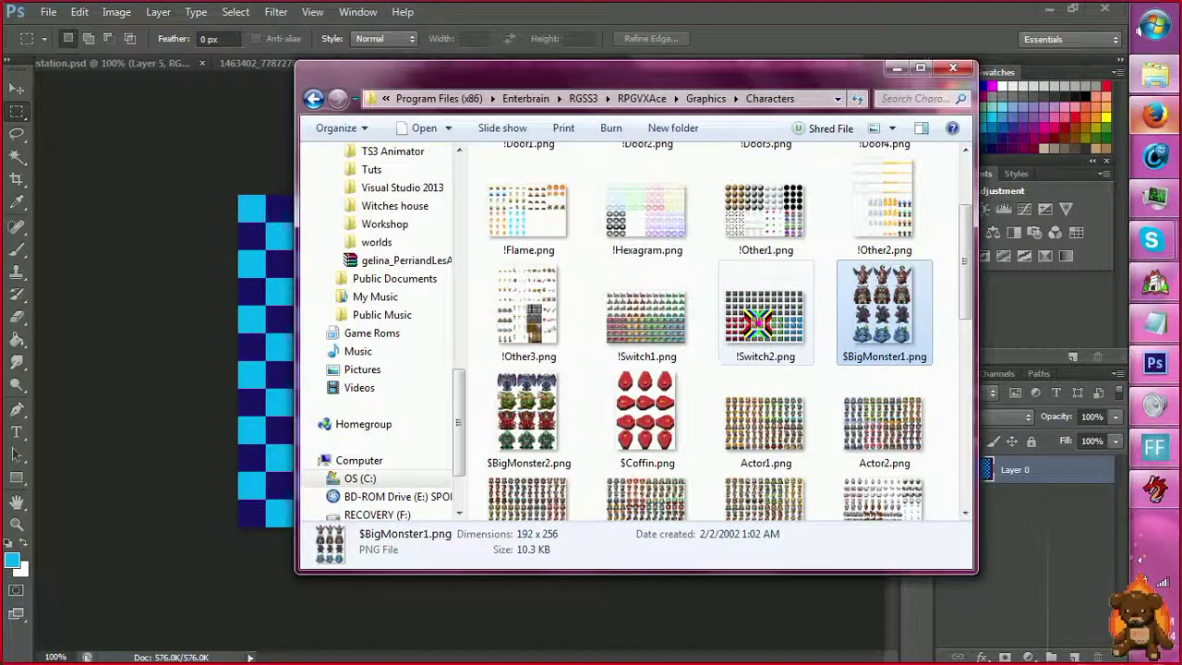
{"action": "left_click", "coordinate": [764, 294]}
{"action": "scroll", "coordinate": [763, 296], "scroll_direction": "up", "scroll_amount": 2}
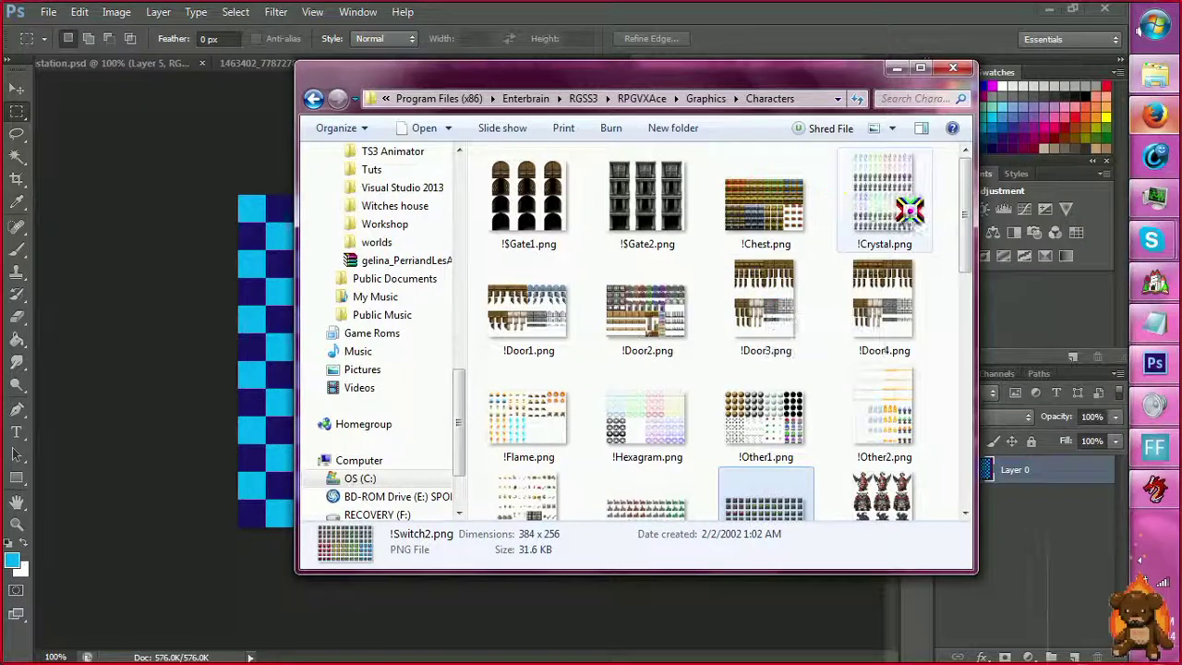
{"action": "scroll", "coordinate": [813, 266], "scroll_direction": "down", "scroll_amount": 4}
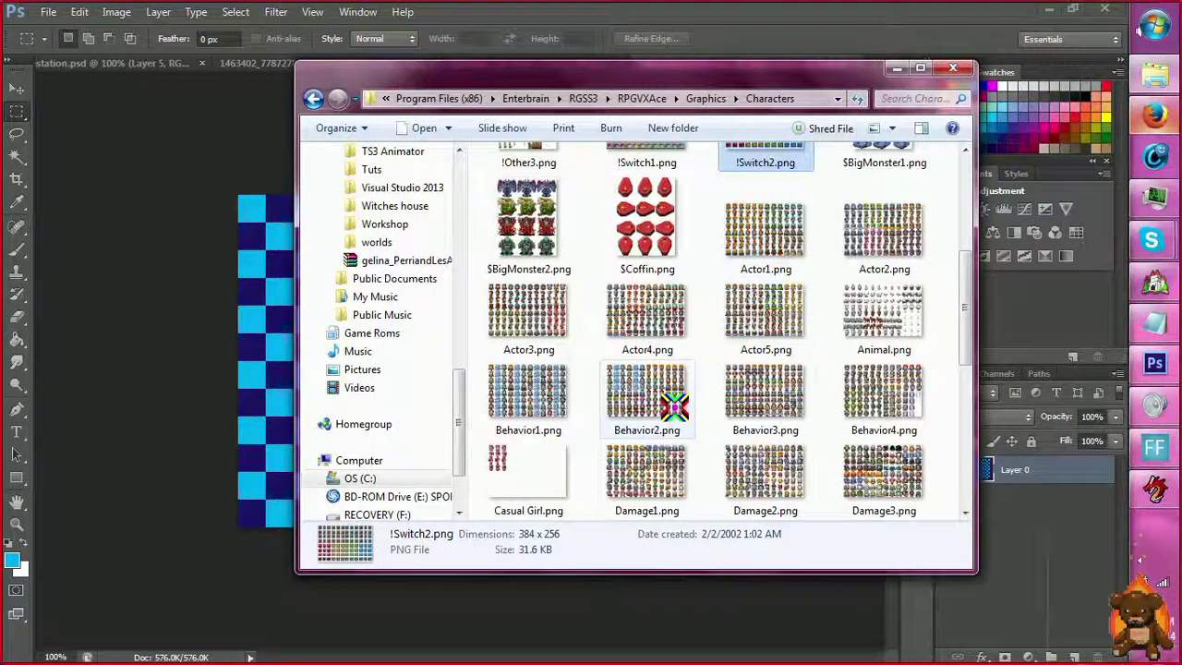
{"action": "left_click_drag", "start_coordinate": [527, 314], "coordinate": [835, 37]}
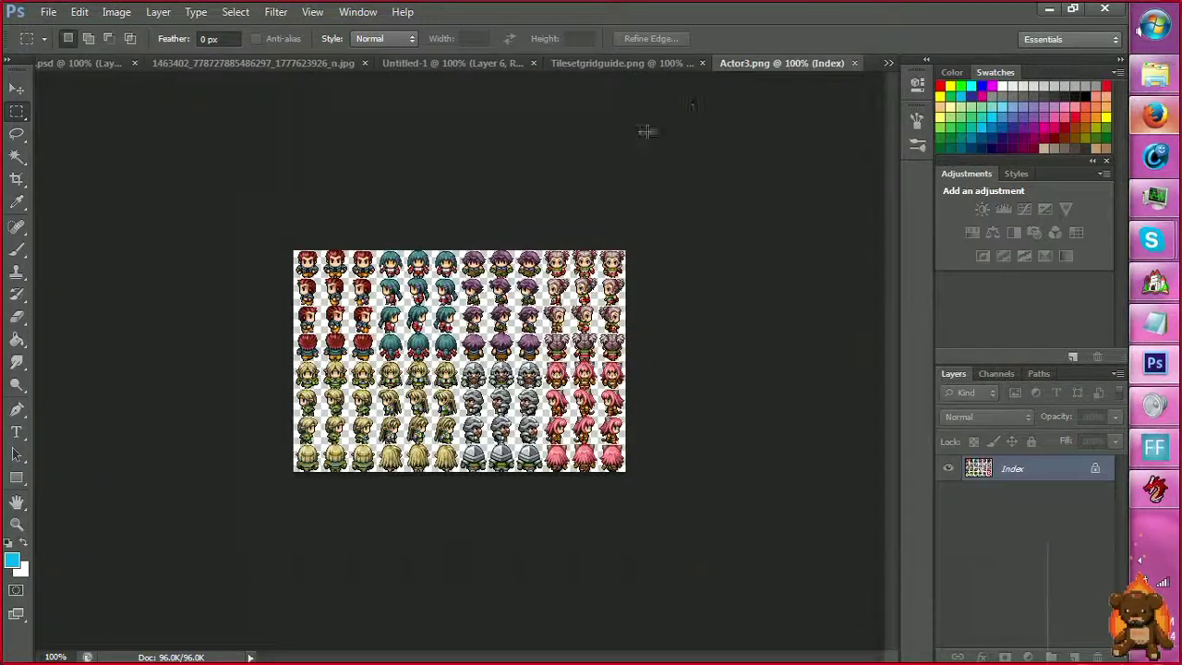
Copy the entire Actor3 sprite sheet and paste it into the Tilesetgridguide document as a new layer above the grid
{"action": "key", "text": "z"}
{"action": "left_click", "coordinate": [393, 292]}
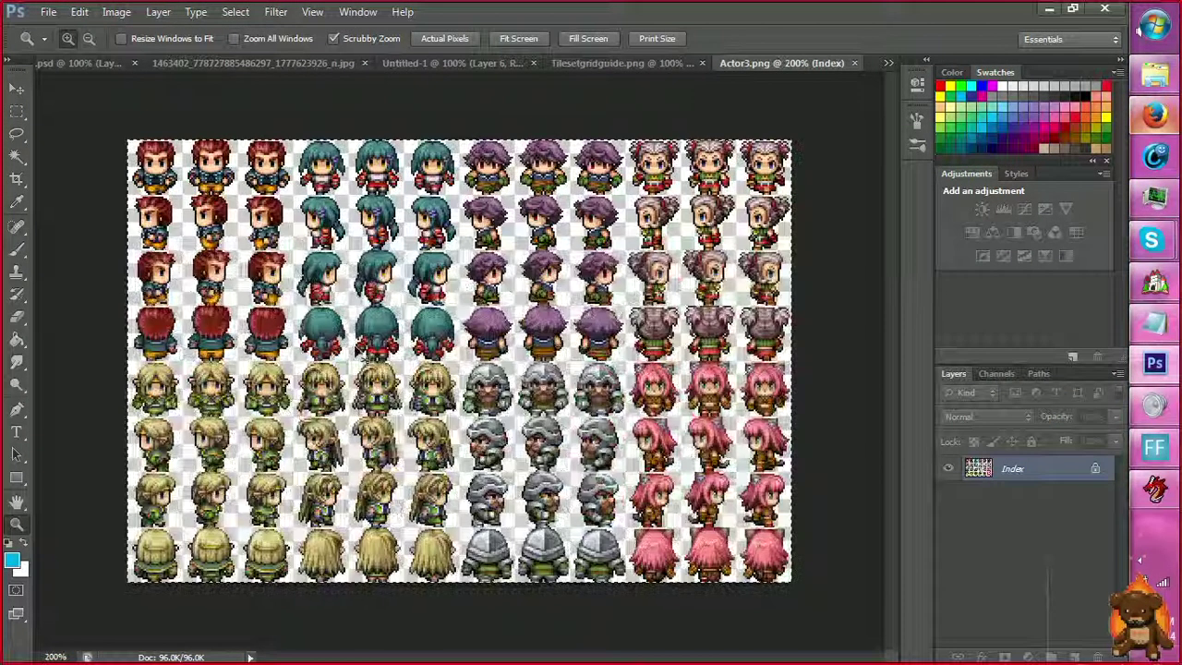
{"action": "left_click", "coordinate": [618, 62]}
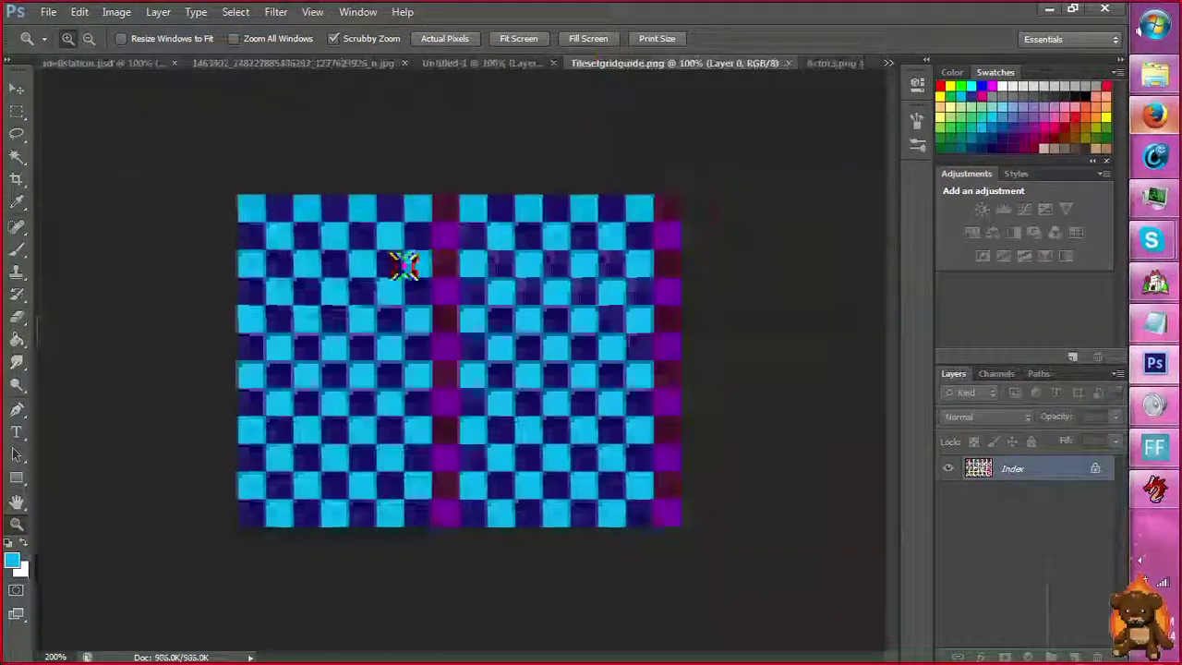
{"action": "left_click", "coordinate": [434, 268]}
{"action": "left_click_drag", "start_coordinate": [434, 268], "coordinate": [591, 247]}
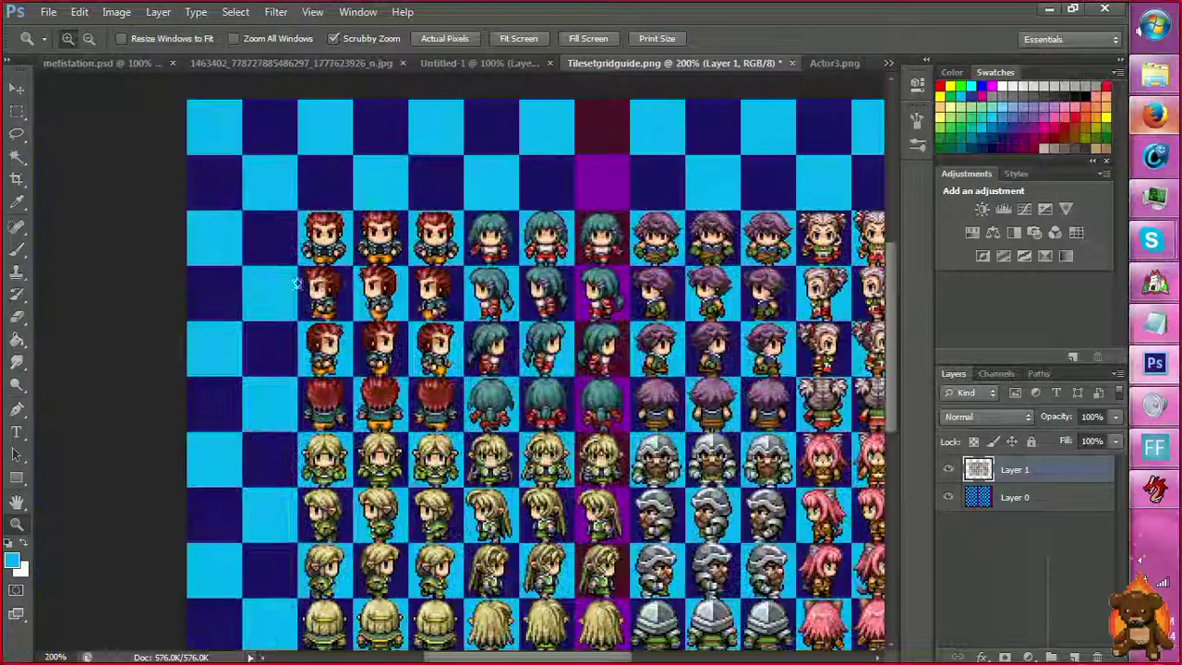
Move the pasted sprite layer to the grid's upper-left corner so each sprite fits one square, and inspect it at 300% zoom
{"action": "key", "text": "v"}
{"action": "left_click_drag", "start_coordinate": [476, 335], "coordinate": [365, 219]}
{"action": "key", "text": "z"}
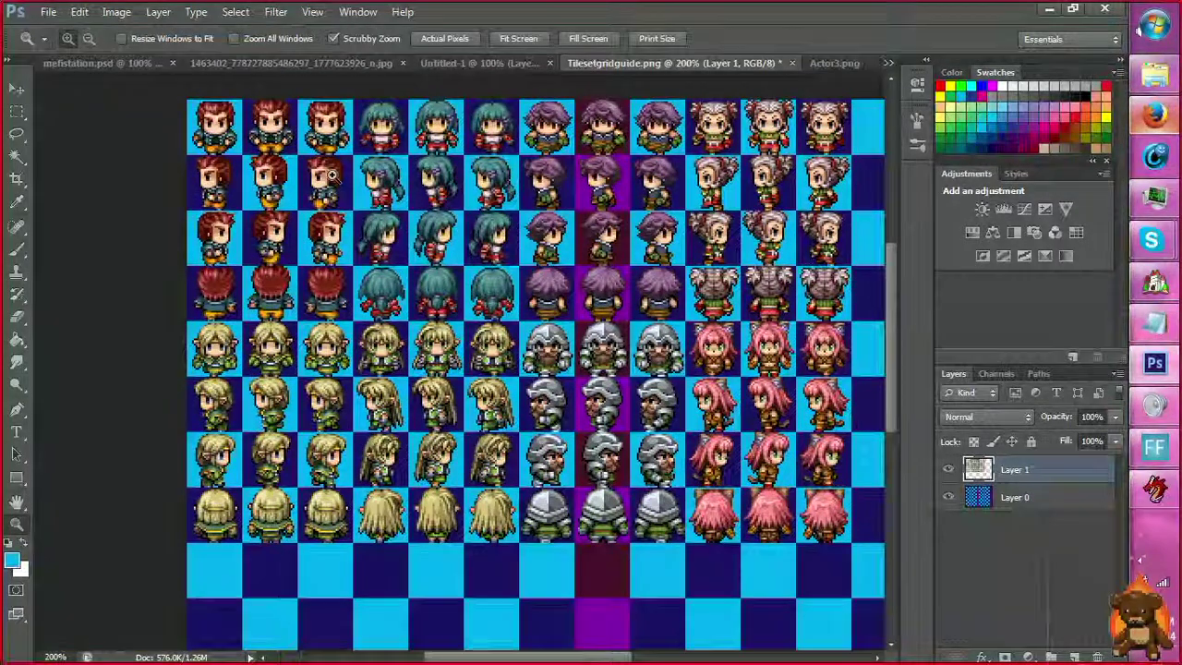
{"action": "left_click", "coordinate": [348, 166]}
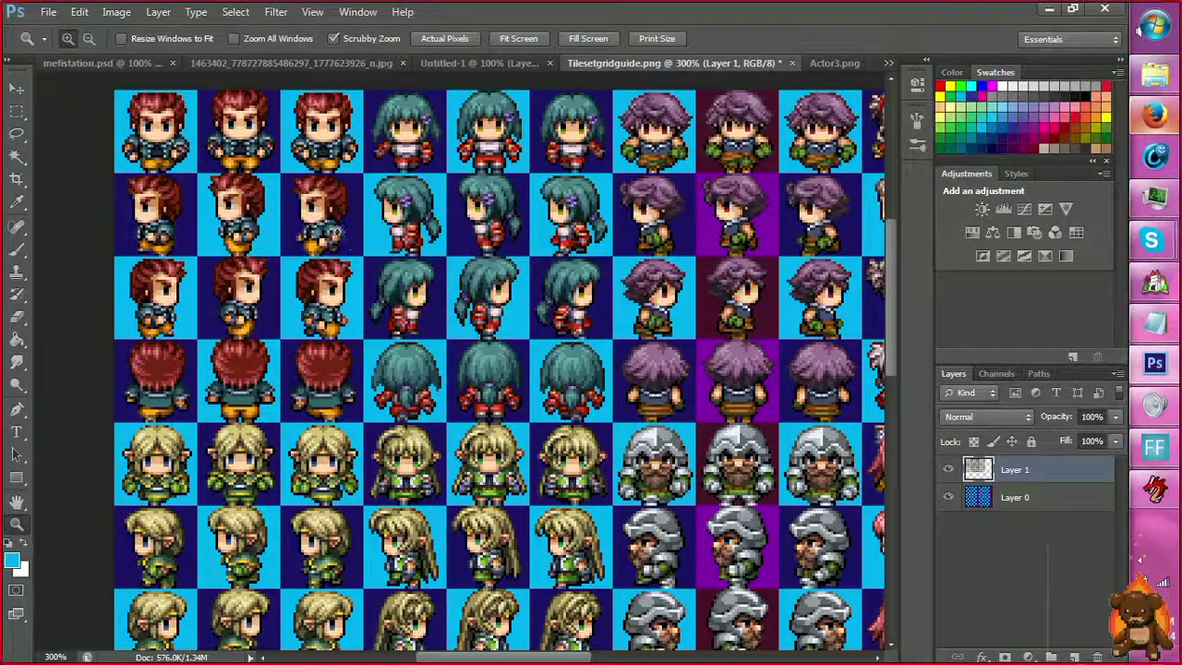
Close Tilesetgridguide.png without saving the changes, and close Actor3.png as well
{"action": "left_click", "coordinate": [791, 63]}
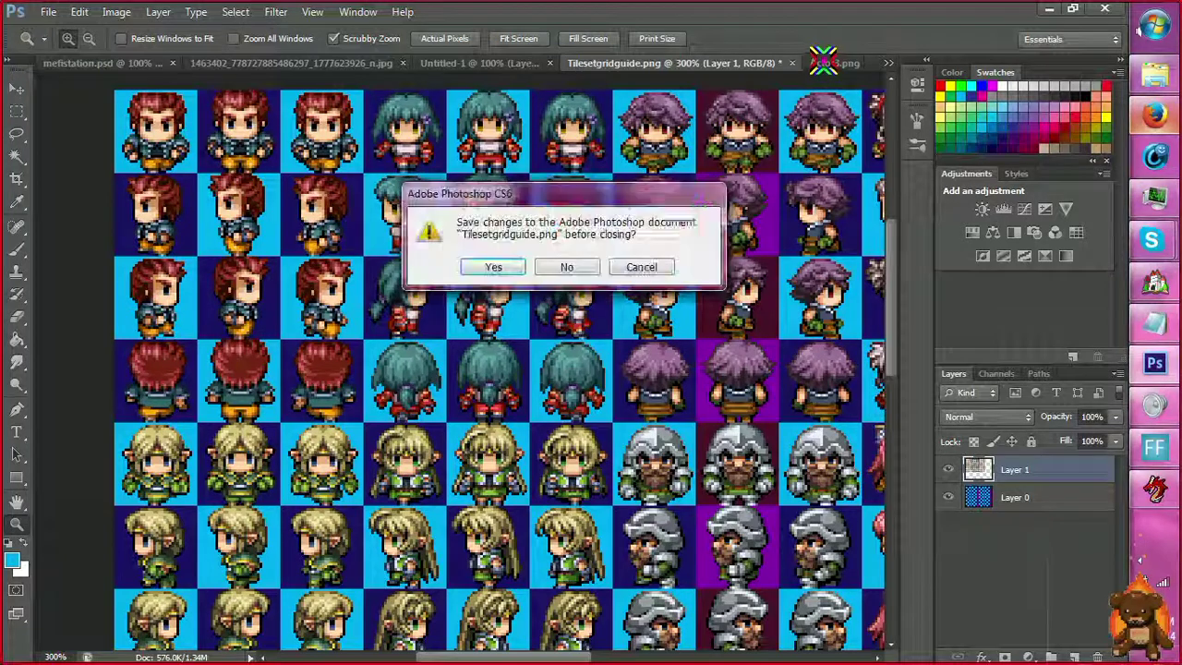
{"action": "left_click", "coordinate": [578, 266]}
{"action": "left_click", "coordinate": [854, 63]}
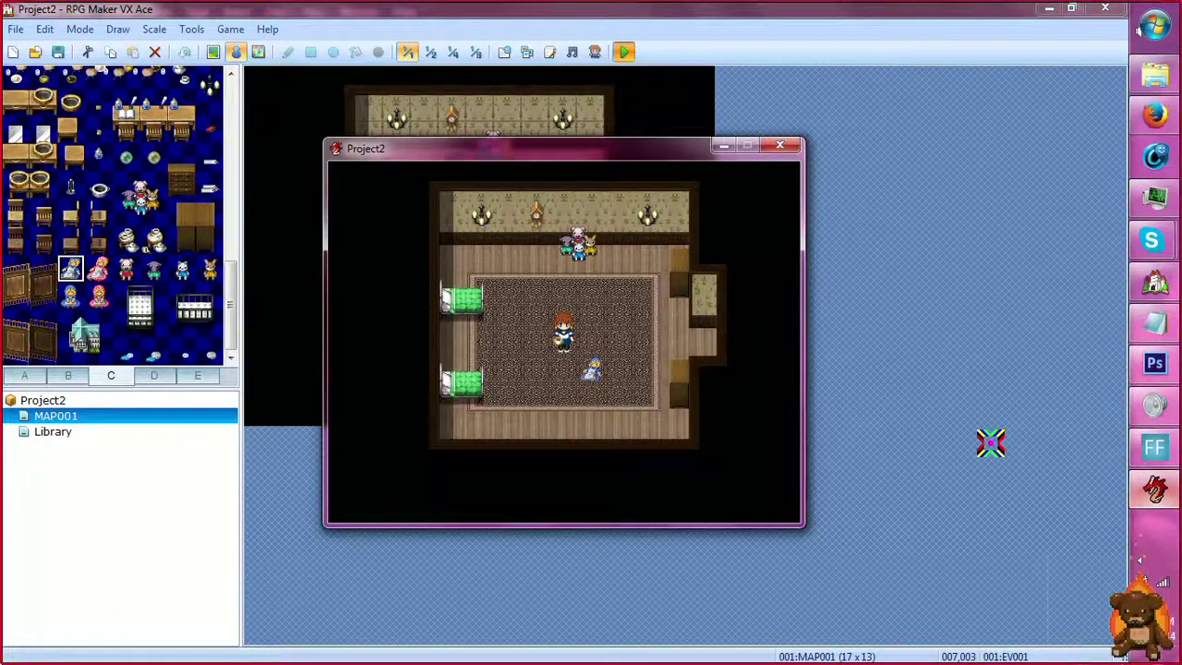
In the RPG Maker playtest, open the in-game menu, choose Game End, and dismiss the script error dialog to exit
{"action": "key", "text": "Escape"}
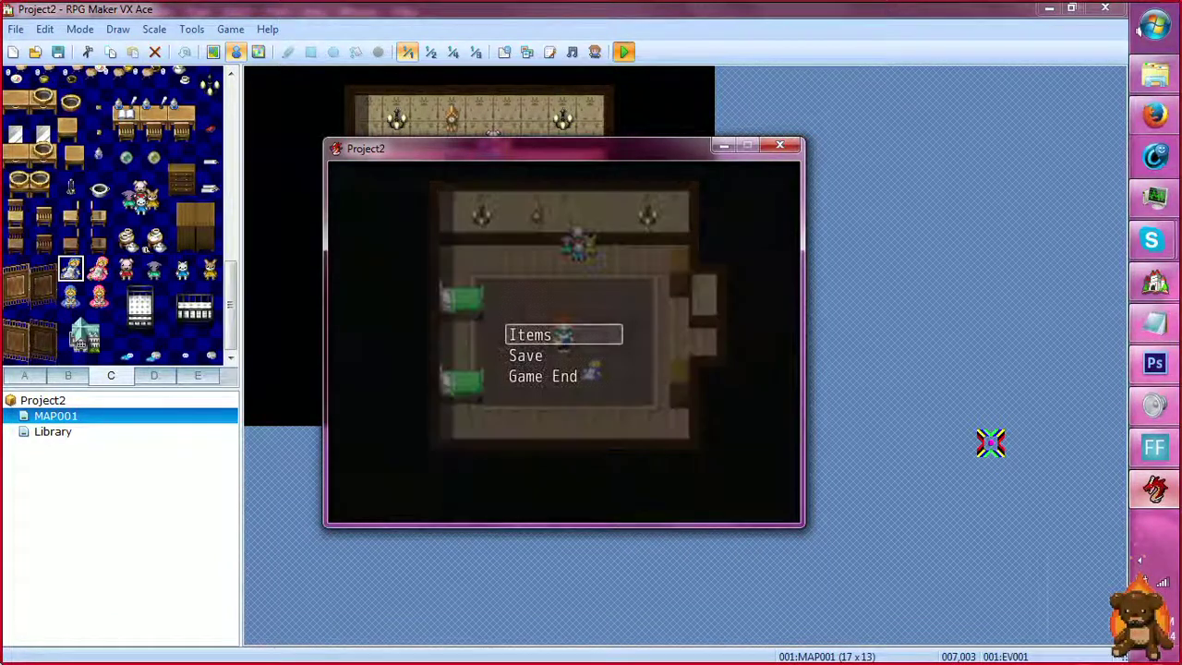
{"action": "key", "text": "Down"}
{"action": "key", "text": "Down"}
{"action": "key", "text": "Up"}
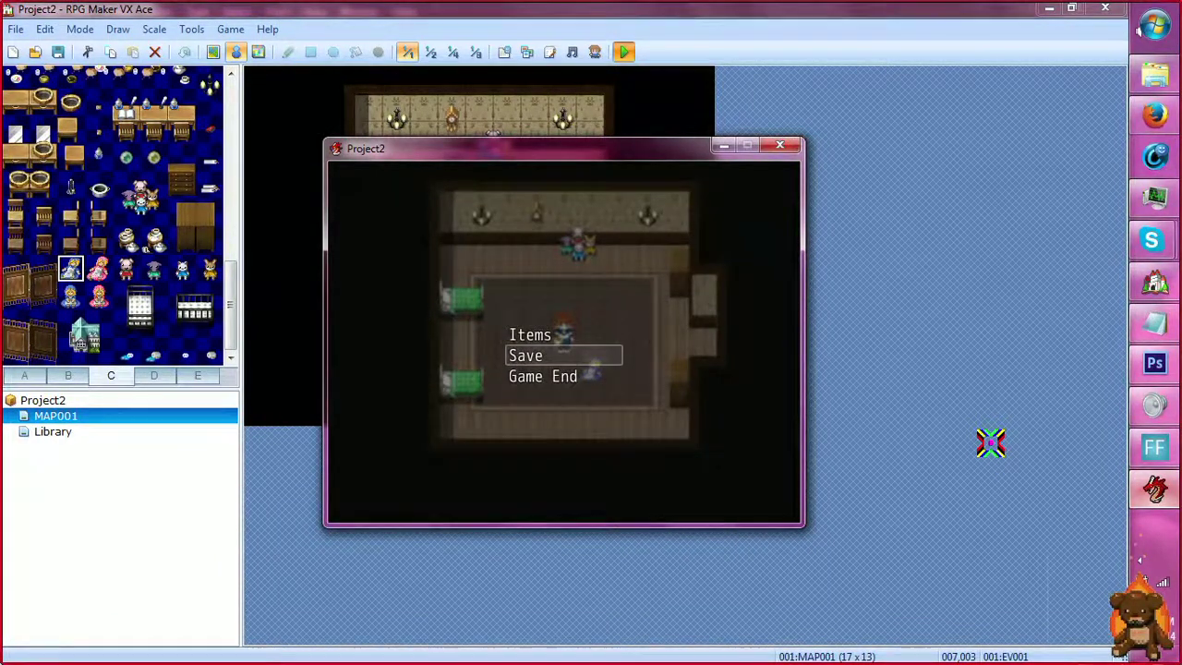
{"action": "key", "text": "Up"}
{"action": "key", "text": "Up"}
{"action": "key", "text": "Down"}
{"action": "key", "text": "Up"}
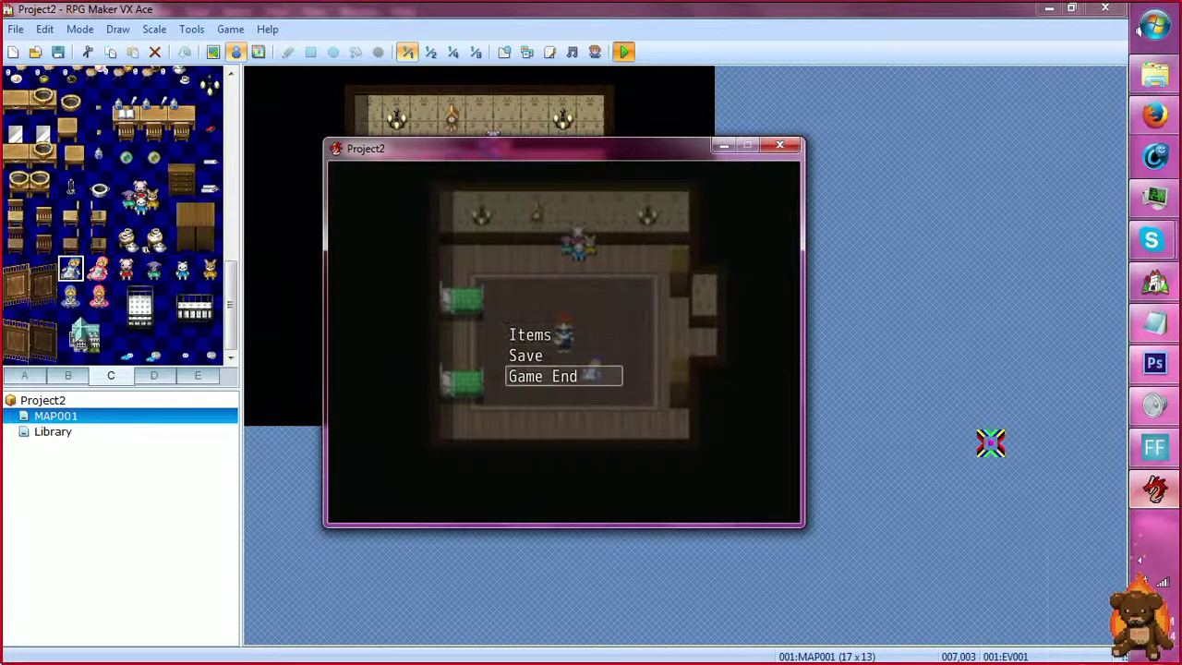
{"action": "key", "text": "Return"}
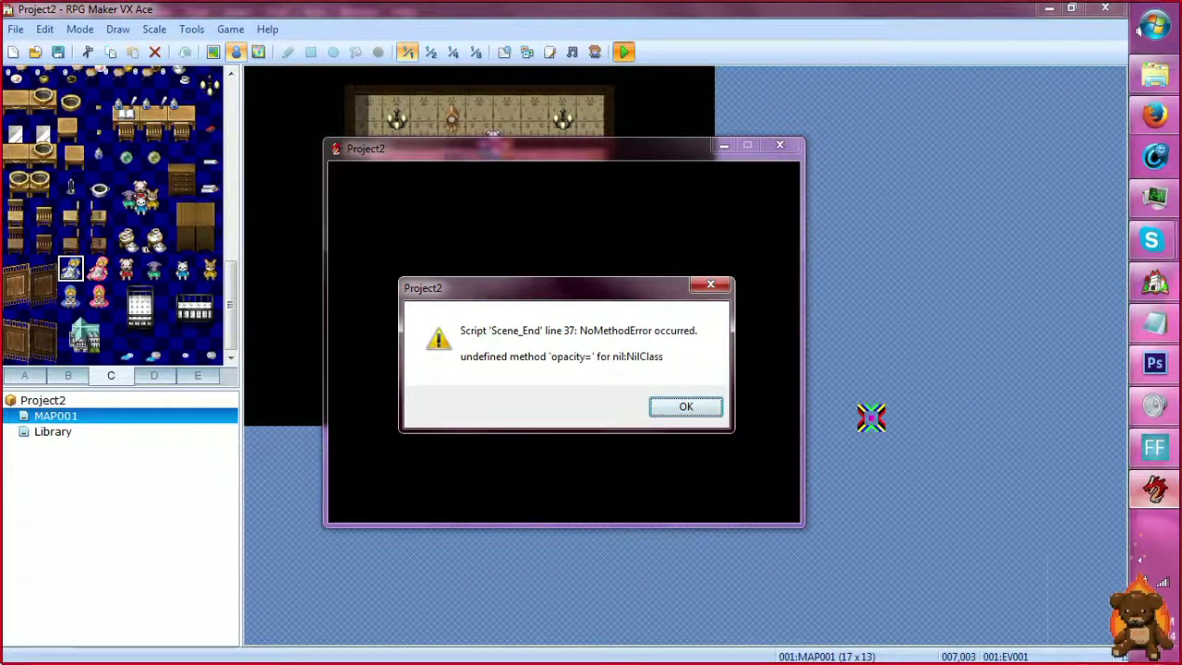
{"action": "left_click", "coordinate": [702, 409]}
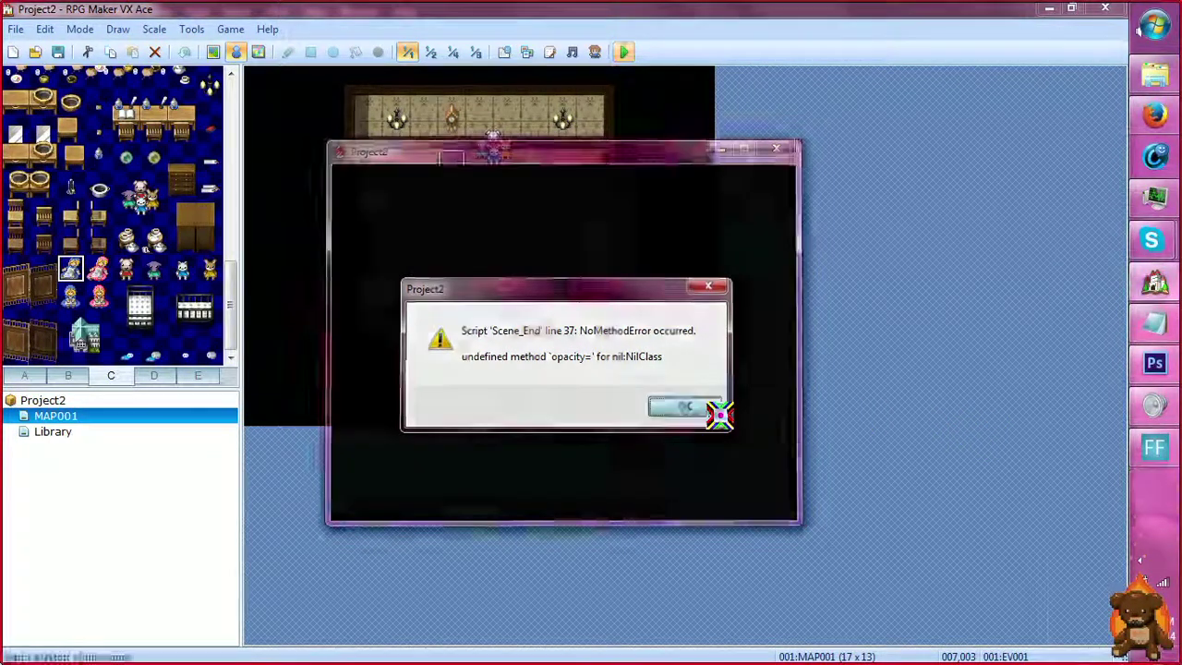